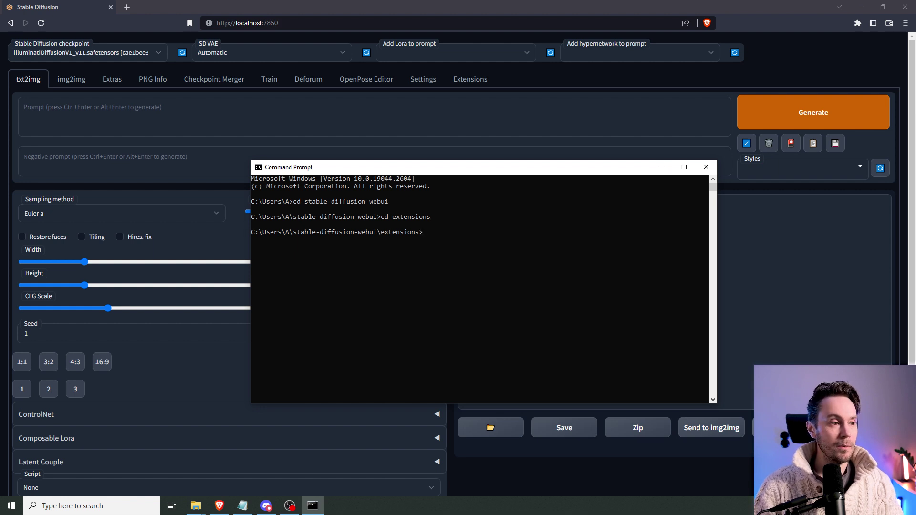
# - Clone the two-shot extension's feature/mask_selection branch into the webui extensions folder
pyautogui.hotkey('alt', 'Tab')
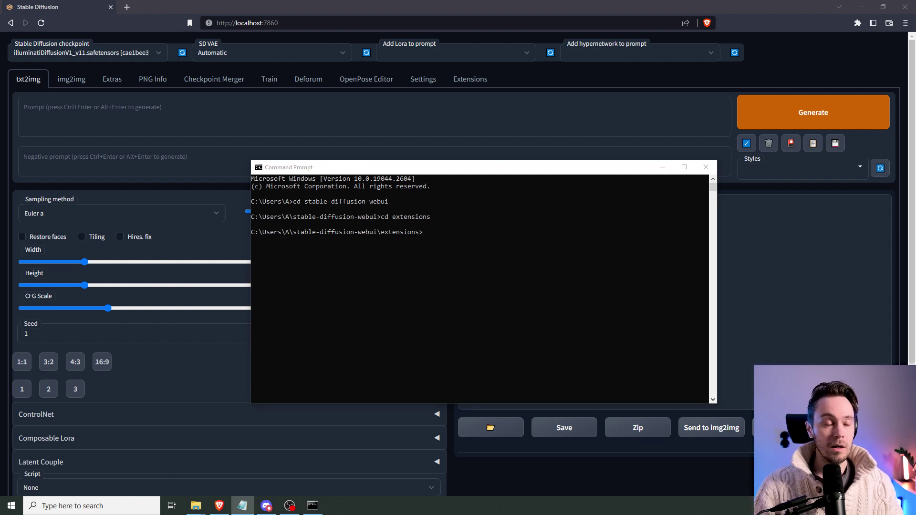
pyautogui.click(311, 262)
pyautogui.write('git clone -b feature/mask_selection https://github.com/ashen-sensored/stable-diffusion-webui-two-shot.git')
pyautogui.press('Return')
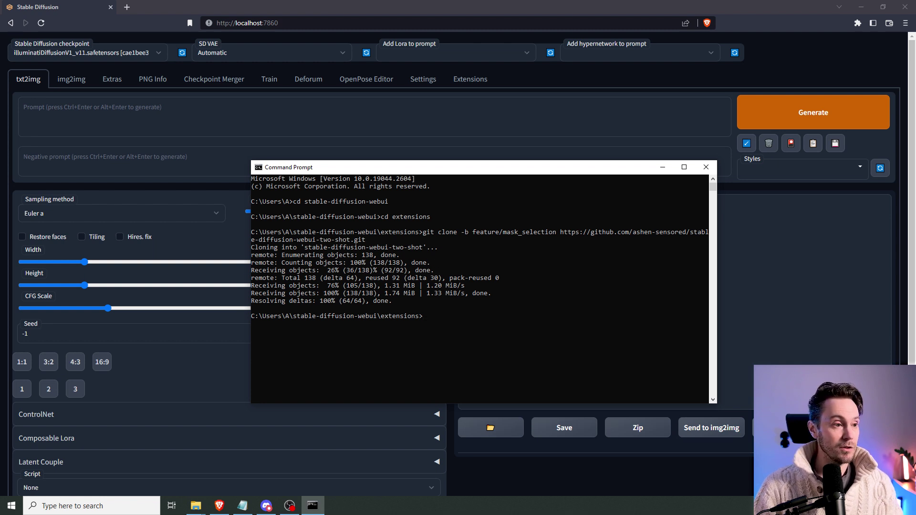
# - Go back up to the webui folder with cd .. and paste the git apply patch command
pyautogui.write('cd ..')
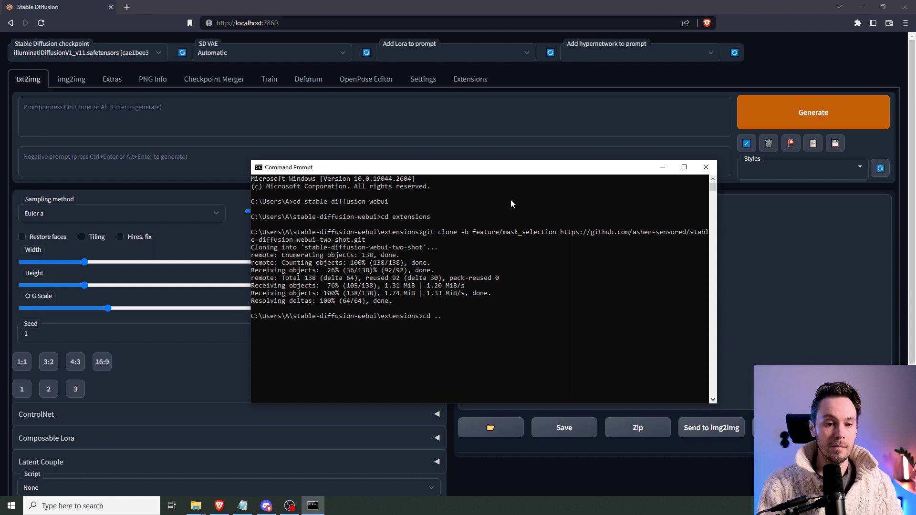
pyautogui.press('Return')
pyautogui.write('git apply --ignore-whitespace extensions/stable-diffusion-webui-two-shot/0001-Adding-after_ui_callback-for-scripts.patch')
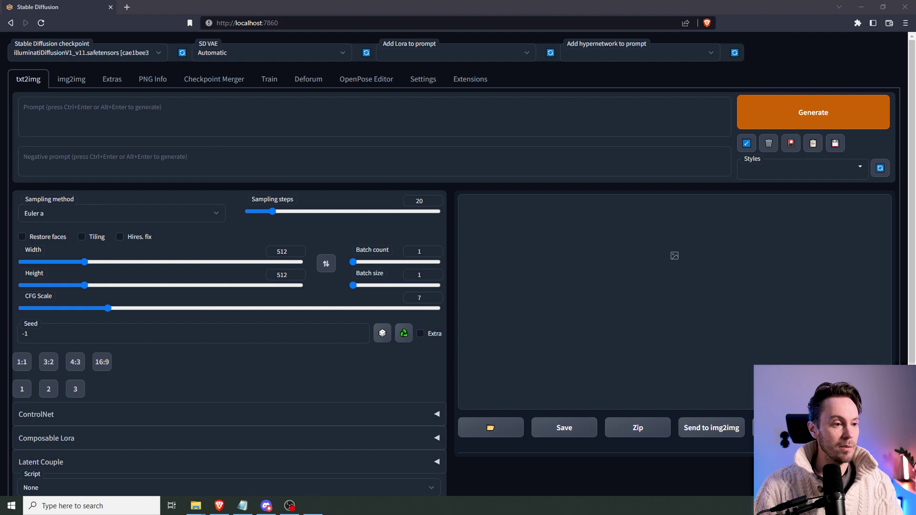
# - Open the Extensions page and inspect the two-shot extension's version entry
pyautogui.moveTo(353, 25); pyautogui.dragTo(144, 203)
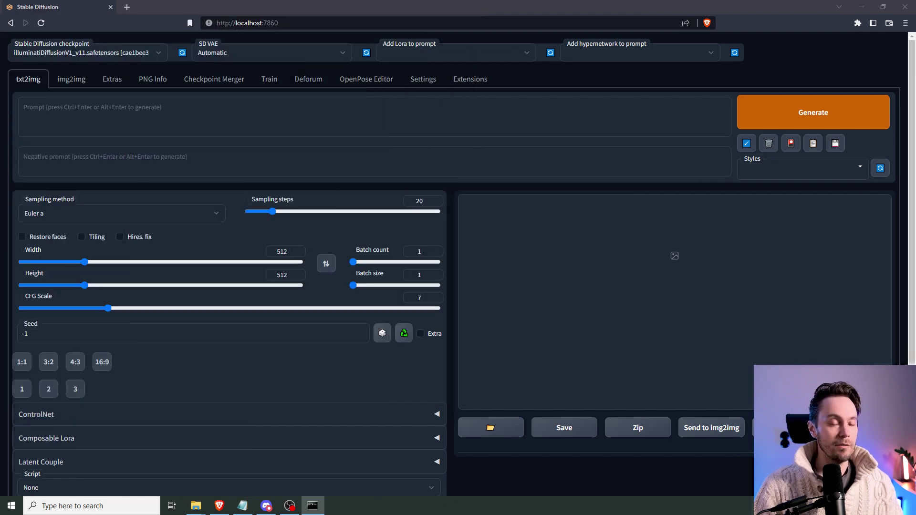
pyautogui.click(471, 79)
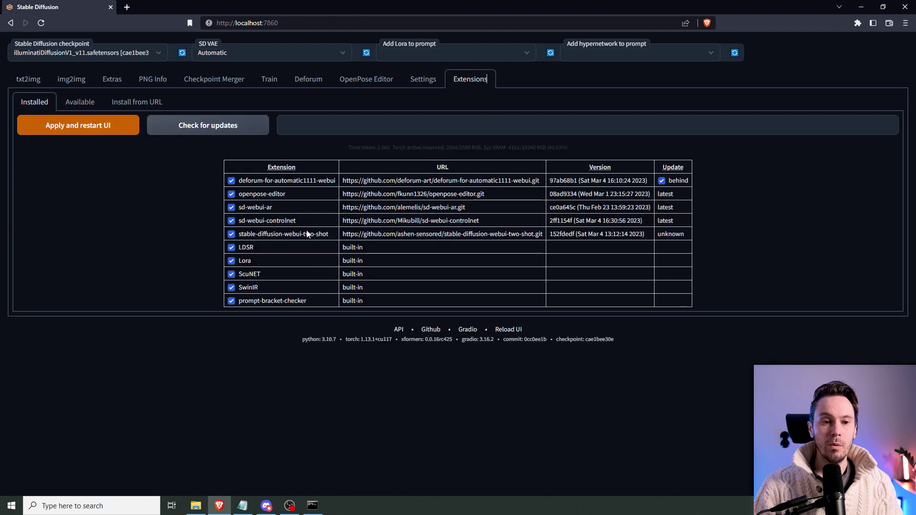
pyautogui.moveTo(686, 234); pyautogui.dragTo(641, 234)
pyautogui.click(677, 233)
pyautogui.doubleClick(678, 234)
pyautogui.click(678, 235)
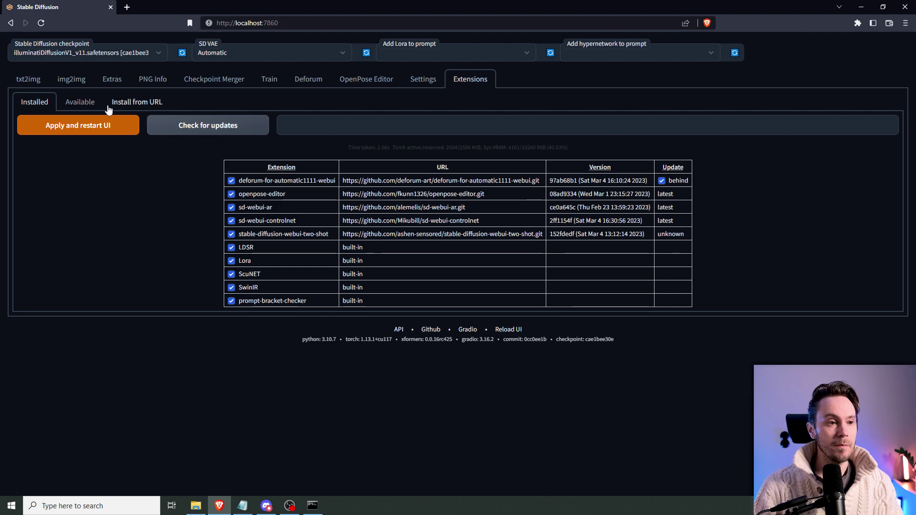
# - Load the available extensions list, install Composable LoRA, and view the Installed list
pyautogui.click(89, 108)
pyautogui.click(85, 128)
pyautogui.scroll(-2, 212, 245)
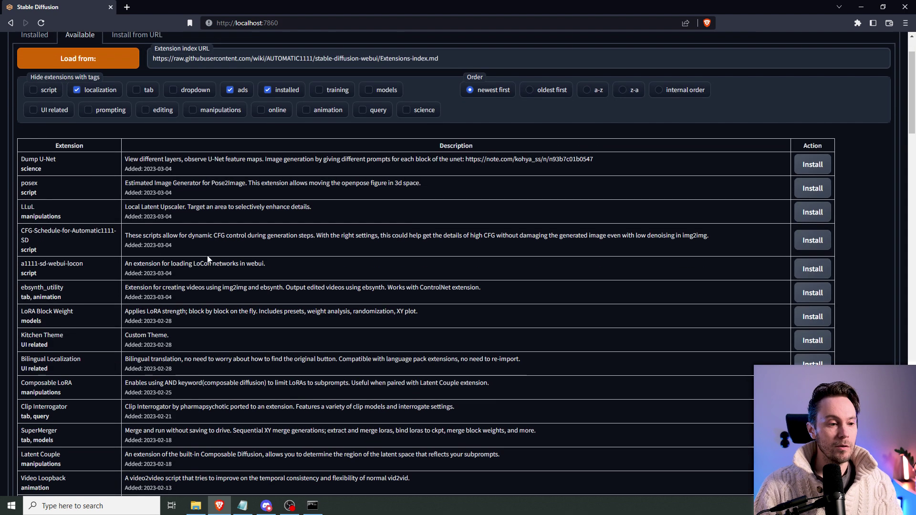
pyautogui.moveTo(20, 355); pyautogui.dragTo(72, 356)
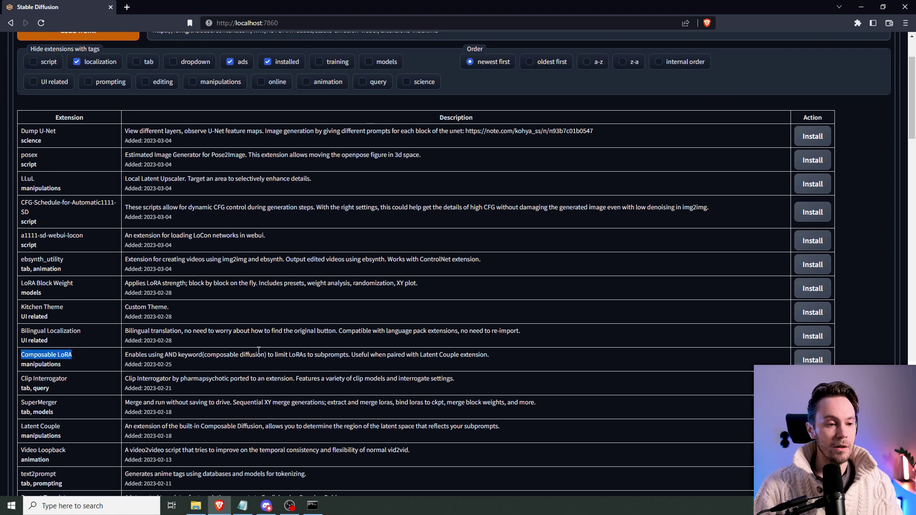
pyautogui.click(805, 361)
pyautogui.scroll(2, 520, 204)
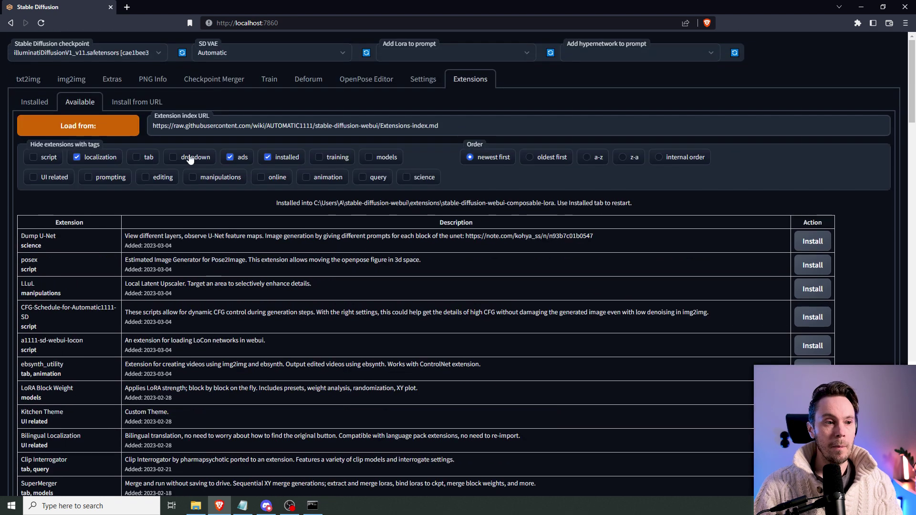
pyautogui.click(34, 101)
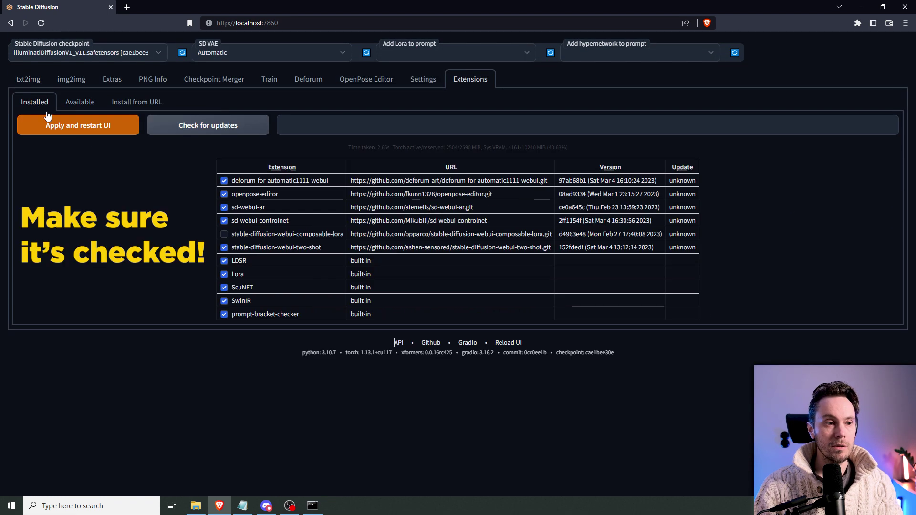
# - Restart the UI to apply the extensions and enter the negative prompt 'nrealfixer, nfixer'
pyautogui.click(89, 126)
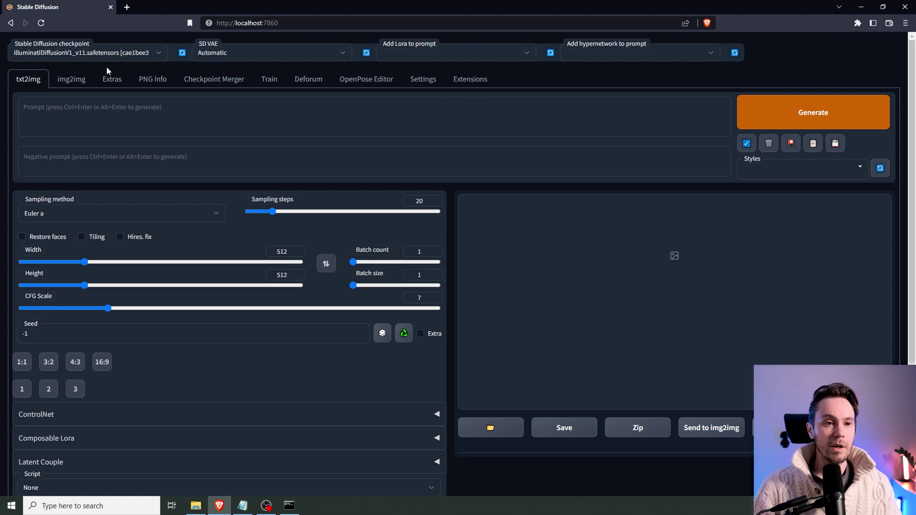
pyautogui.click(90, 165)
pyautogui.write('nrealfixer, nfixer')
# - Set sampling steps to 25, size to 768×768, and CFG scale to 5
pyautogui.moveTo(273, 211); pyautogui.dragTo(279, 211)
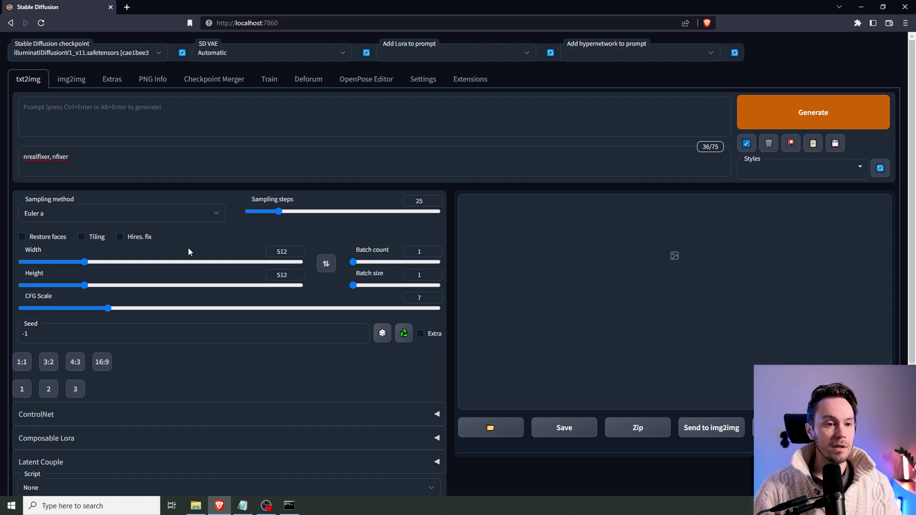
pyautogui.write('768')
pyautogui.press('Tab')
pyautogui.write('768')
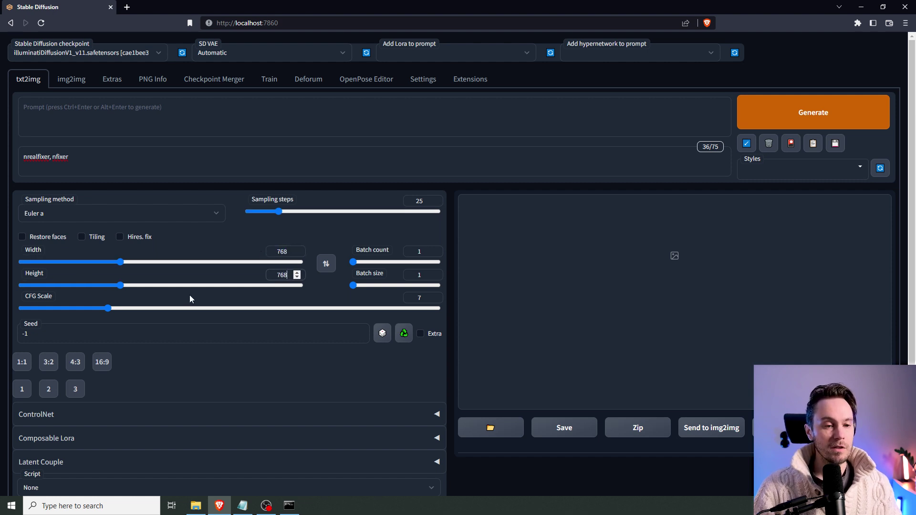
pyautogui.scroll(-1, 210, 289)
pyautogui.moveTo(107, 261); pyautogui.dragTo(98, 262)
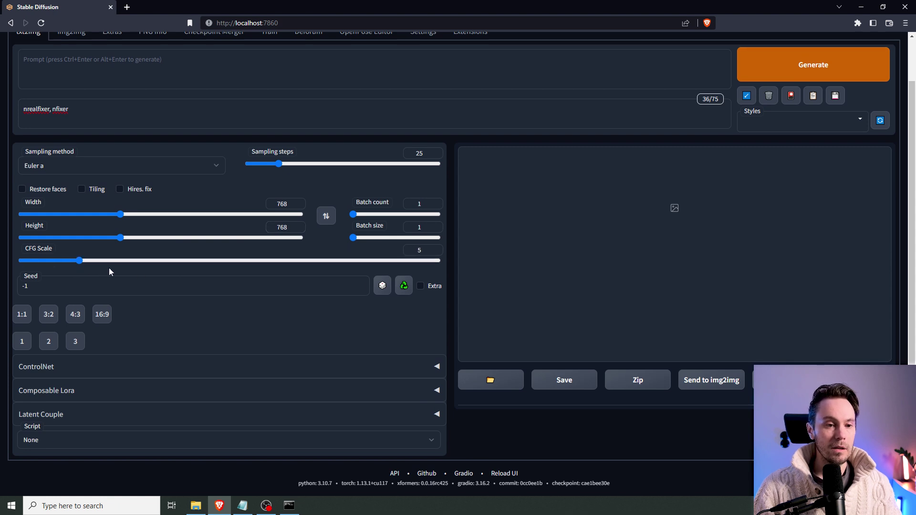
# - Enable Composable Lora
pyautogui.scroll(-1, 202, 279)
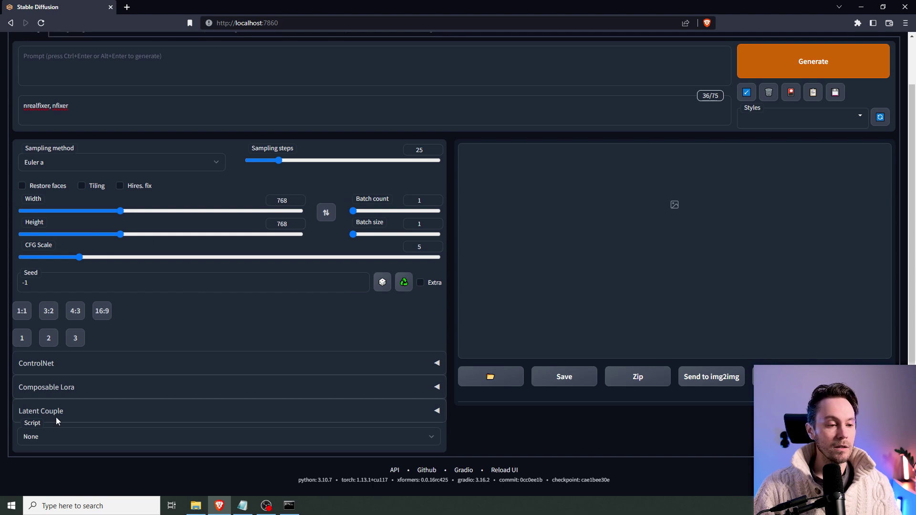
pyautogui.click(62, 391)
pyautogui.click(28, 408)
pyautogui.click(69, 389)
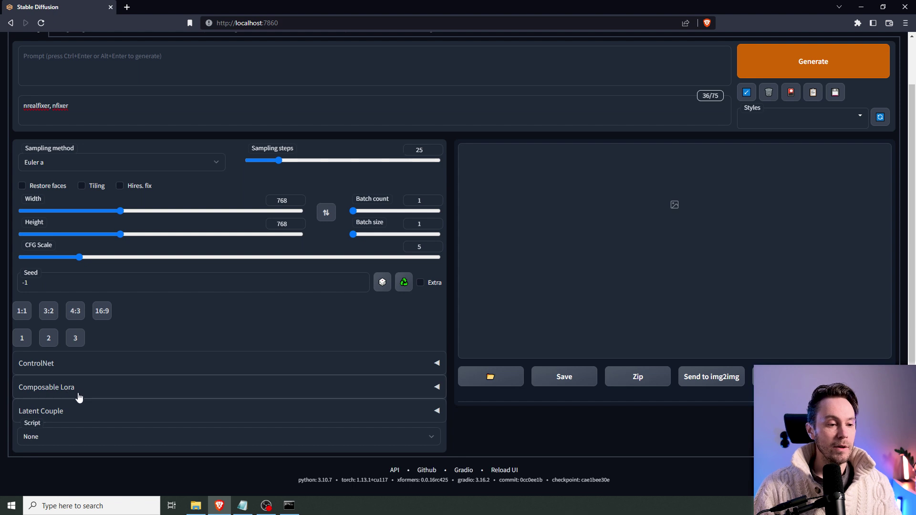
# - Check the installed extensions, then expand the Latent Couple options on txt2img
pyautogui.scroll(1, 247, 351)
pyautogui.click(470, 79)
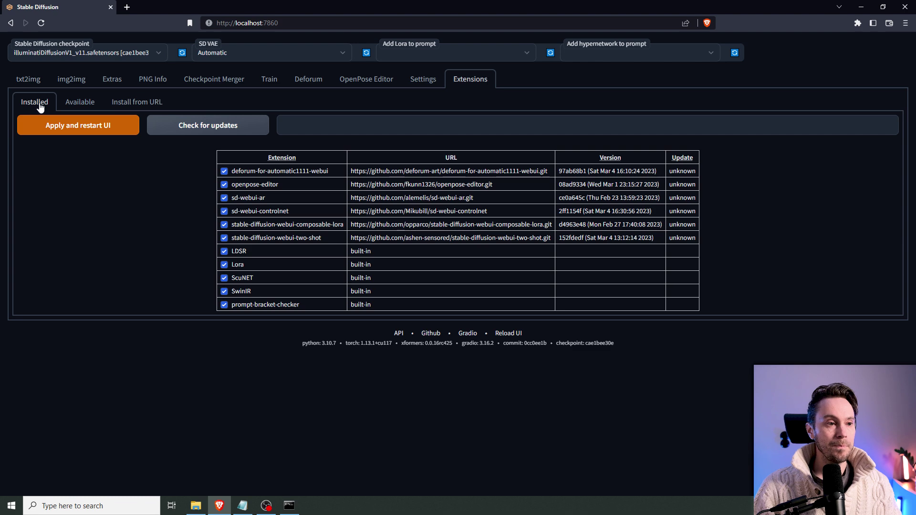
pyautogui.click(32, 80)
pyautogui.scroll(-2, 87, 396)
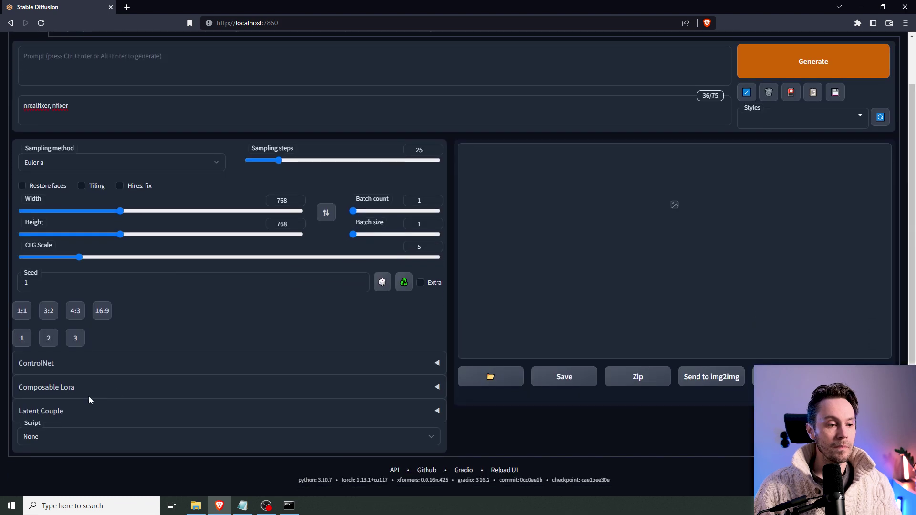
pyautogui.click(56, 410)
pyautogui.scroll(-4, 43, 233)
# - Enable Latent Couple and create a blank 768×768 mask canvas
pyautogui.click(28, 241)
pyautogui.scroll(-4, 147, 267)
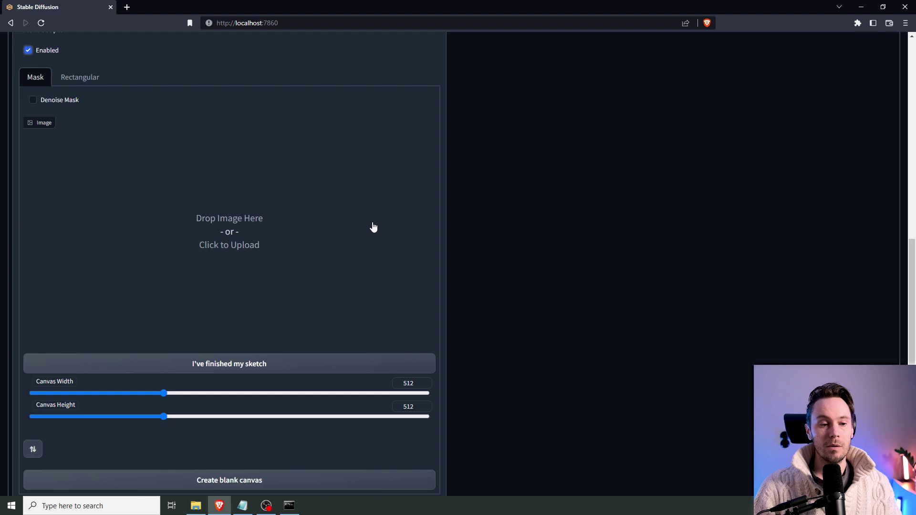
pyautogui.click(420, 384)
pyautogui.press('BackSpace')
pyautogui.press('BackSpace')
pyautogui.press('BackSpace')
pyautogui.write('768')
pyautogui.press('Tab')
pyautogui.write('768')
pyautogui.press('Tab')
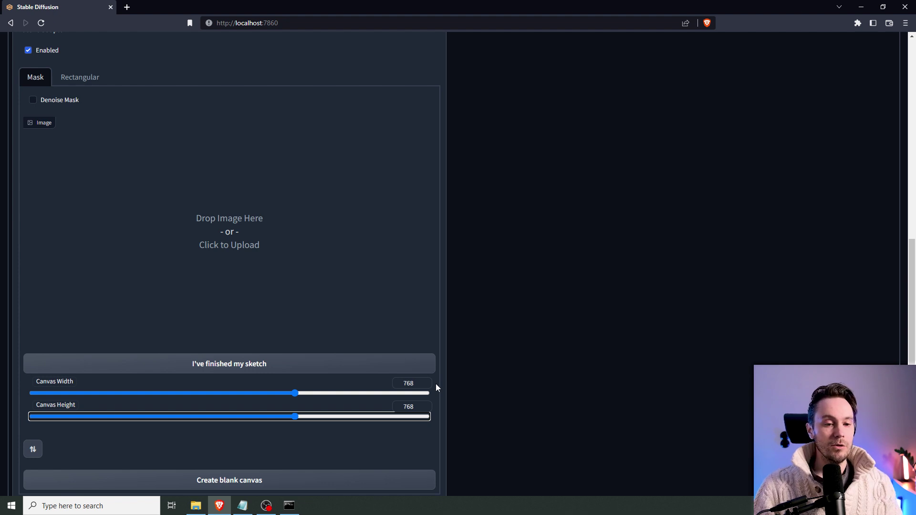
pyautogui.click(255, 482)
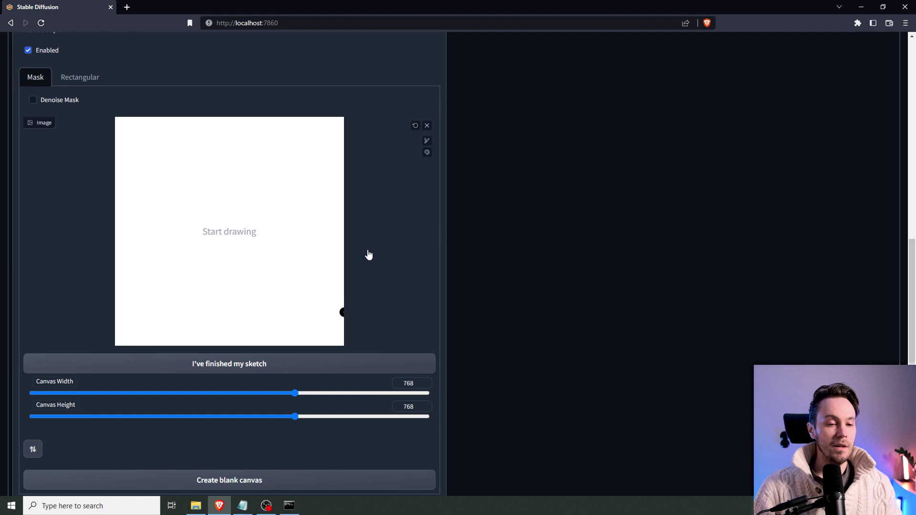
# - Paint a tall yellow region on the right side of the mask canvas
pyautogui.click(427, 153)
pyautogui.click(489, 236)
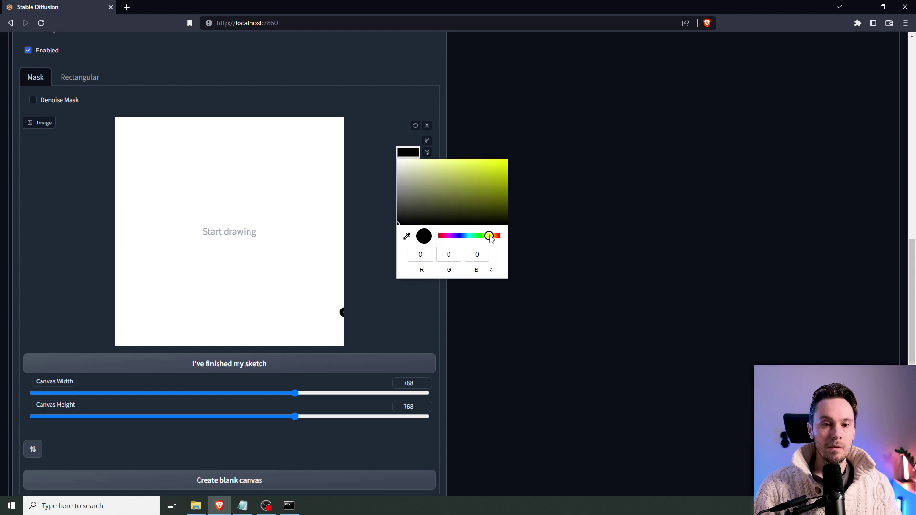
pyautogui.click(427, 141)
pyautogui.moveTo(419, 146); pyautogui.dragTo(407, 146)
pyautogui.moveTo(262, 333)
pyautogui.mouseDown()
pyautogui.moveTo(261, 208)
pyautogui.moveTo(314, 200)
pyautogui.moveTo(312, 335)
pyautogui.moveTo(280, 335)
pyautogui.moveTo(294, 336)
pyautogui.moveTo(293, 228)
pyautogui.mouseUp()
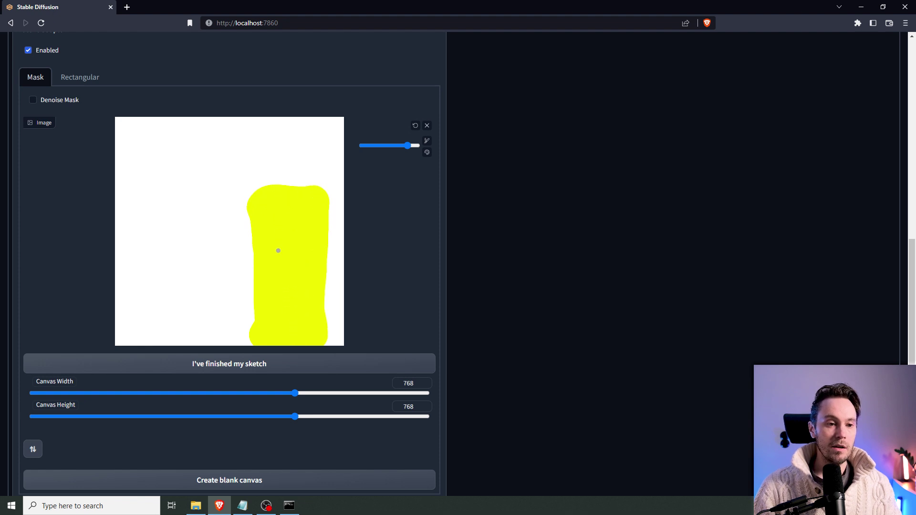
pyautogui.moveTo(262, 334)
pyautogui.mouseDown()
pyautogui.moveTo(265, 216)
pyautogui.moveTo(258, 341)
pyautogui.moveTo(329, 233)
pyautogui.mouseUp()
# - Paint a bright green region along the canvas's left side
pyautogui.click(427, 153)
pyautogui.click(409, 153)
pyautogui.click(493, 198)
pyautogui.click(480, 235)
pyautogui.click(494, 174)
pyautogui.moveTo(127, 265)
pyautogui.mouseDown()
pyautogui.moveTo(188, 241)
pyautogui.moveTo(187, 226)
pyautogui.moveTo(126, 241)
pyautogui.moveTo(126, 270)
pyautogui.moveTo(114, 275)
pyautogui.moveTo(163, 270)
pyautogui.mouseUp()
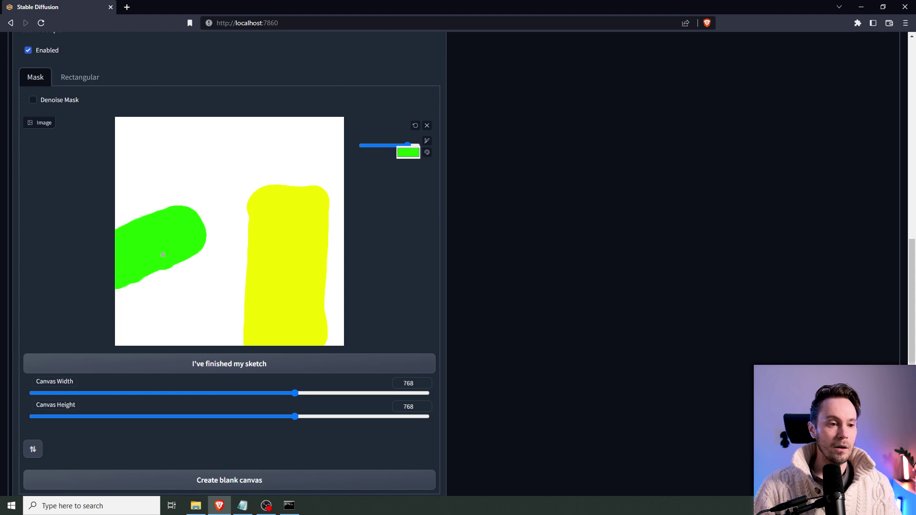
pyautogui.click(211, 211)
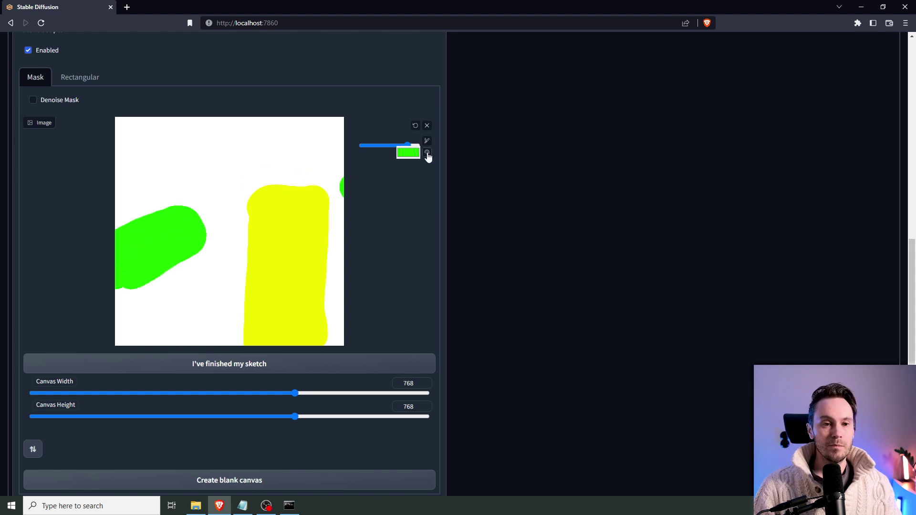
# - Paint a thick red band across the top of the canvas
pyautogui.click(408, 157)
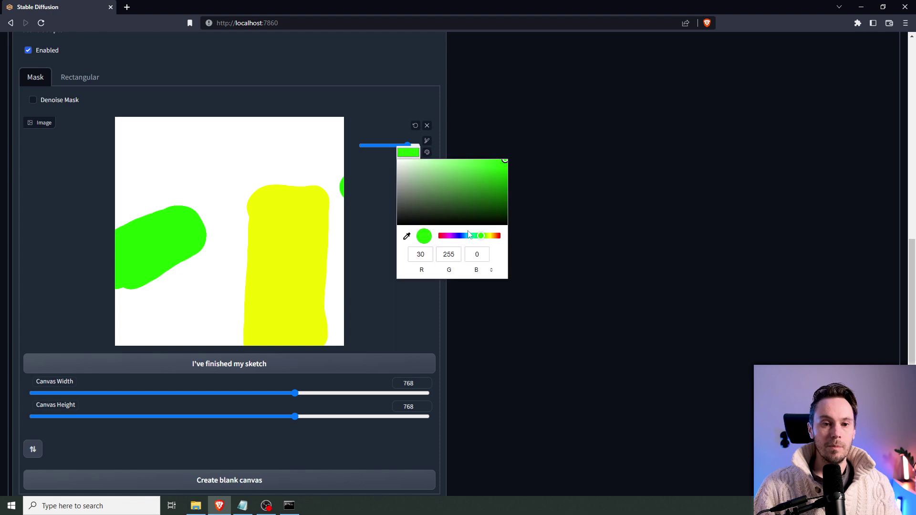
pyautogui.click(442, 236)
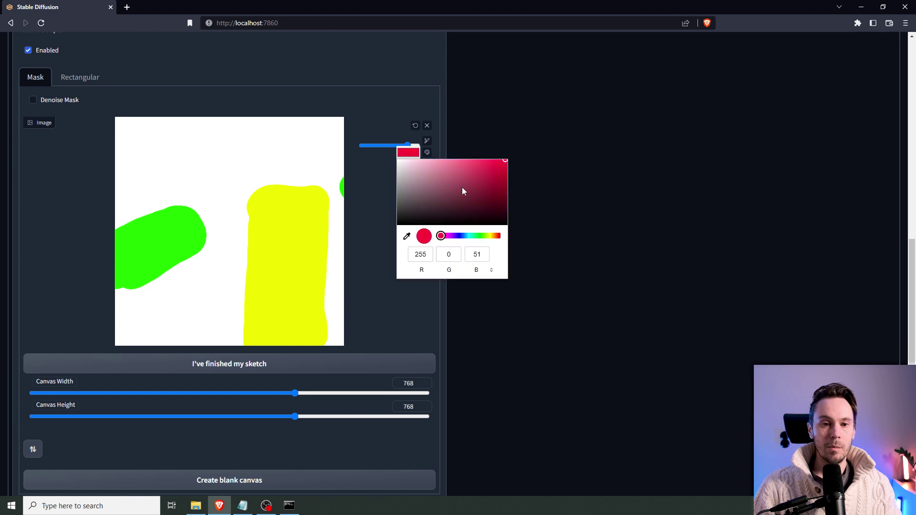
pyautogui.click(426, 152)
pyautogui.moveTo(123, 152)
pyautogui.mouseDown()
pyautogui.moveTo(318, 152)
pyautogui.moveTo(335, 144)
pyautogui.moveTo(324, 142)
pyautogui.moveTo(336, 112)
pyautogui.moveTo(310, 140)
pyautogui.moveTo(141, 143)
pyautogui.moveTo(122, 120)
pyautogui.moveTo(252, 116)
pyautogui.moveTo(312, 126)
pyautogui.mouseUp()
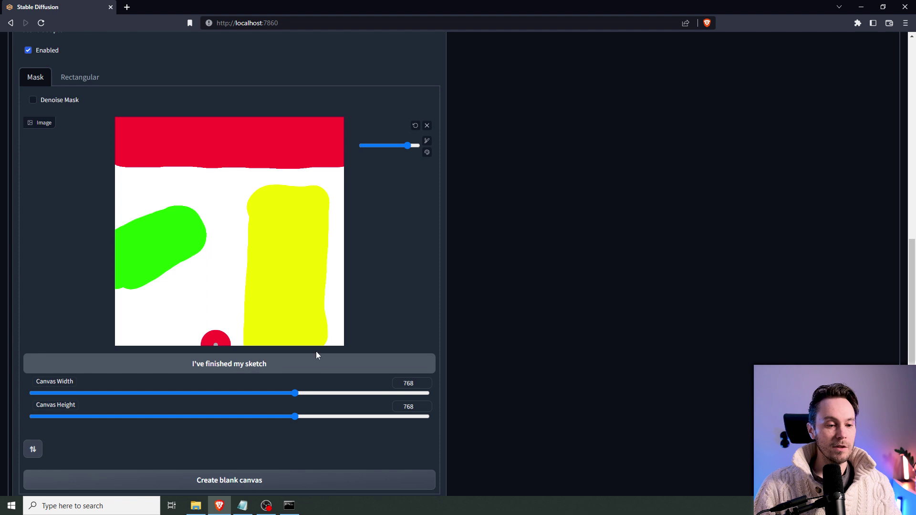
# - Paste the fisheye sci-fi city street scene into the General Prompt
pyautogui.scroll(-4, 539, 307)
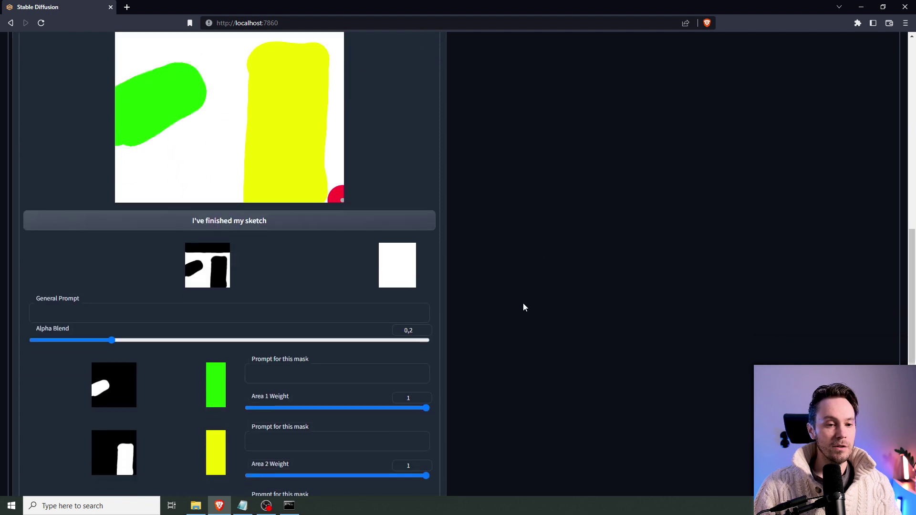
pyautogui.scroll(-3, 518, 308)
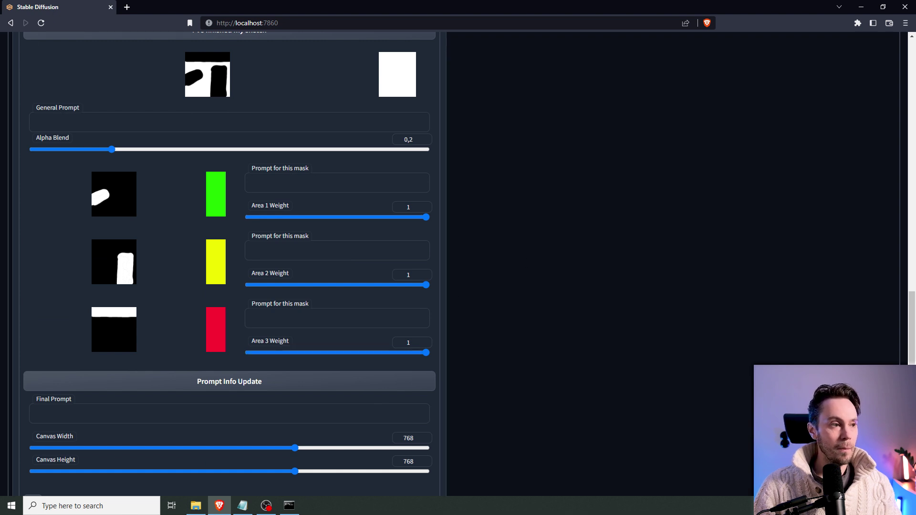
pyautogui.hotkey('alt', 'Tab')
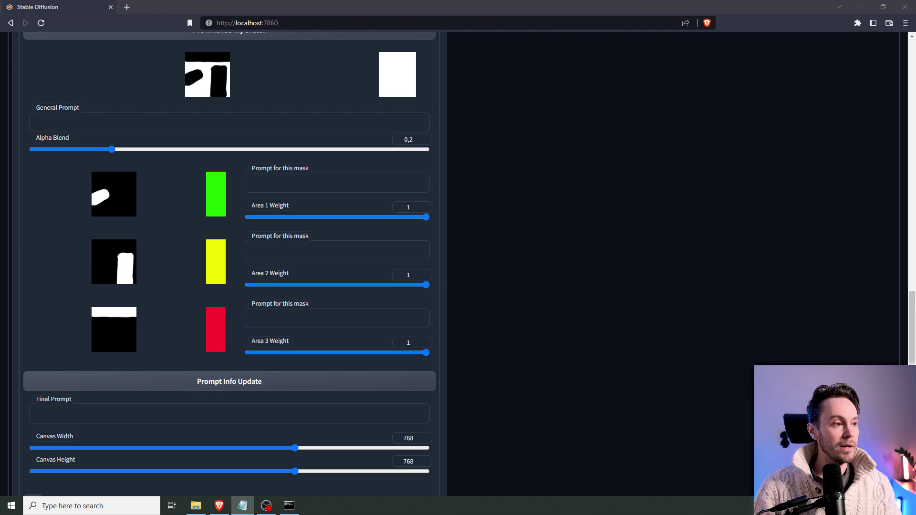
pyautogui.hotkey('alt', 'Tab')
pyautogui.write('fisheye lens, futuristic scifi street city scene')
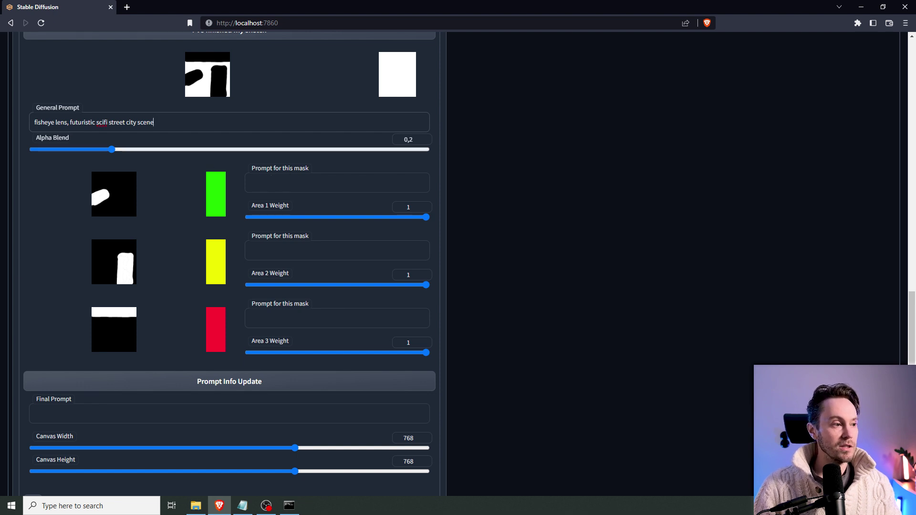
# - Paste futuristic car, cyberpunk woman and scifi city skyline prompts into masks one to three
pyautogui.hotkey('alt', 'Tab')
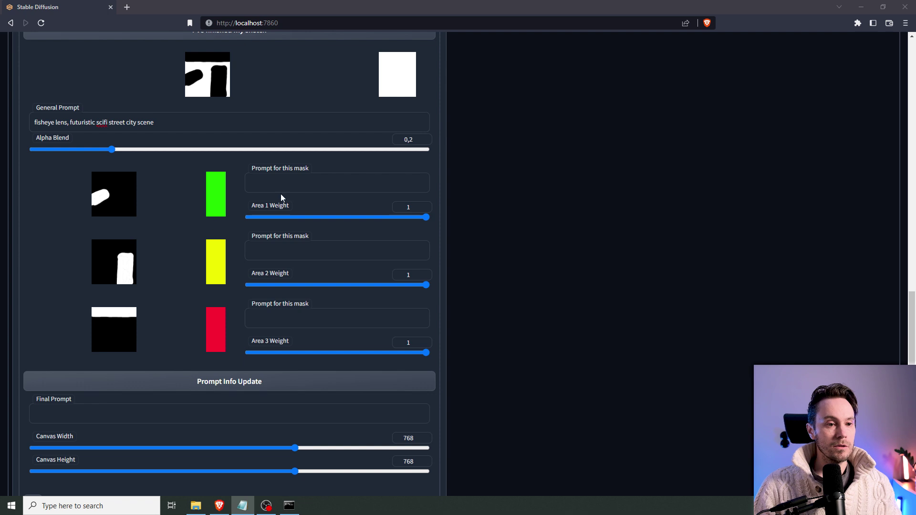
pyautogui.click(301, 190)
pyautogui.write('futuristic car, rainy, rtx, octane, unreal')
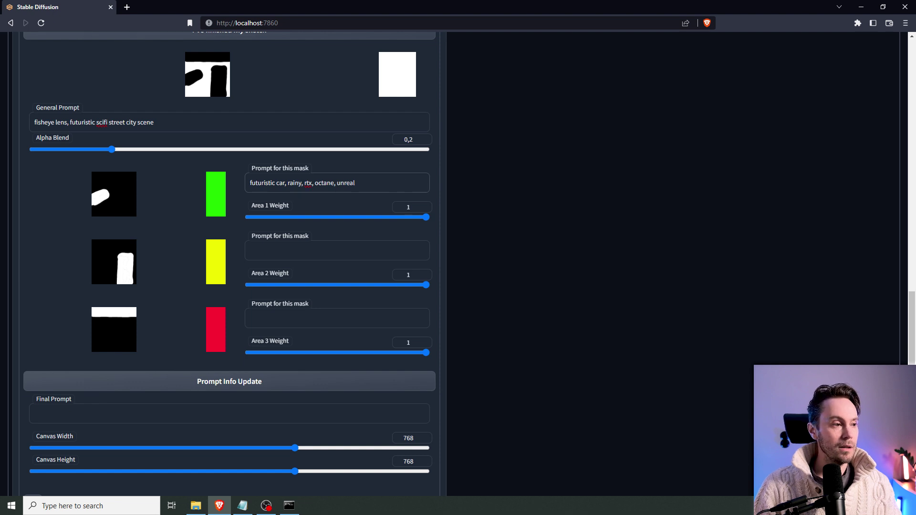
pyautogui.click(277, 253)
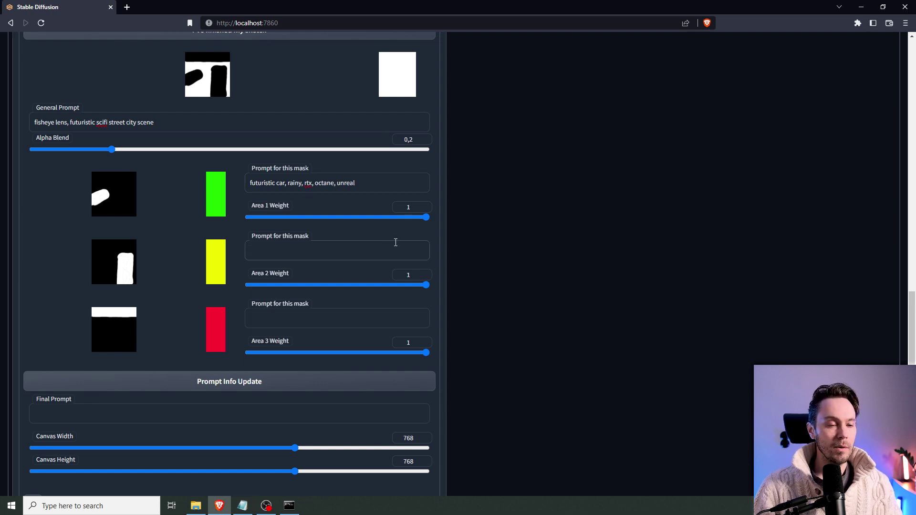
pyautogui.write('cyberpunk woman, rtx, rainy, octane, unreal')
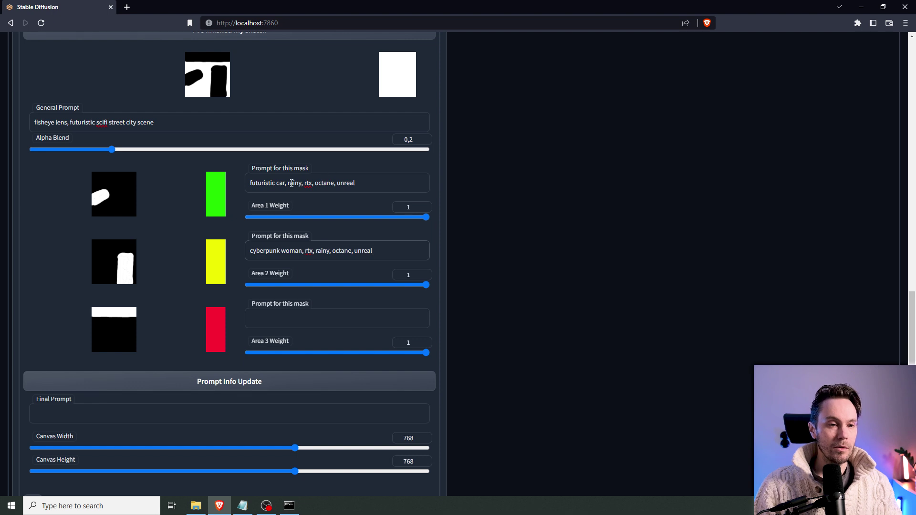
pyautogui.click(372, 250)
pyautogui.hotkey('alt', 'Tab')
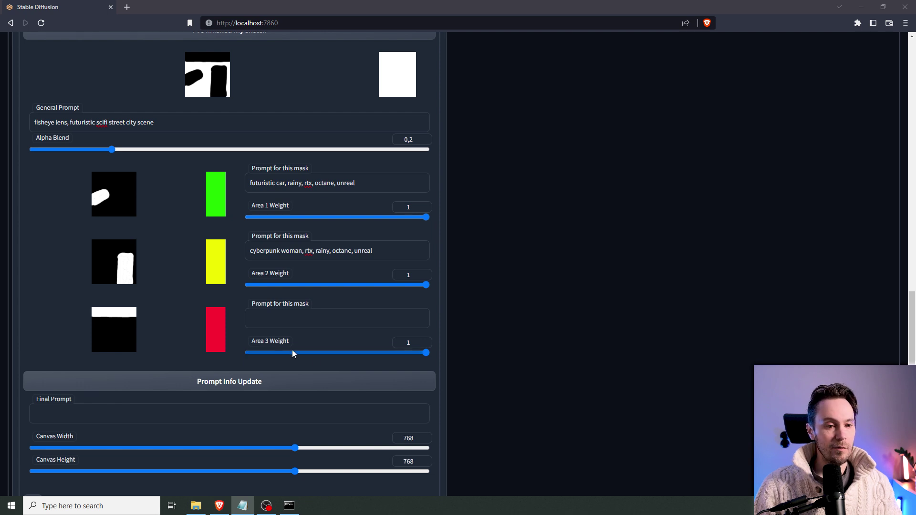
pyautogui.click(296, 318)
pyautogui.write('scifi city skyline, rainy, rtx, octane, unreal')
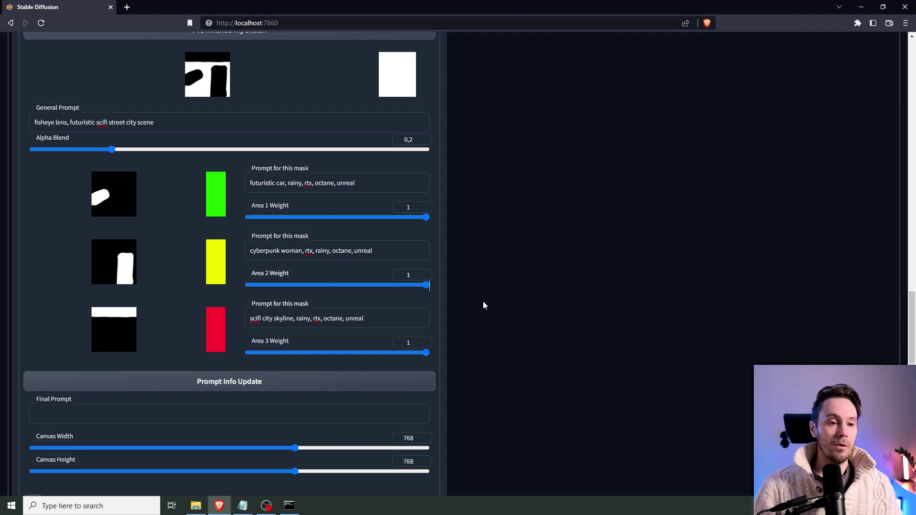
# - Combine the general and mask prompts into the main prompt with Prompt Info Update
pyautogui.scroll(5, 483, 305)
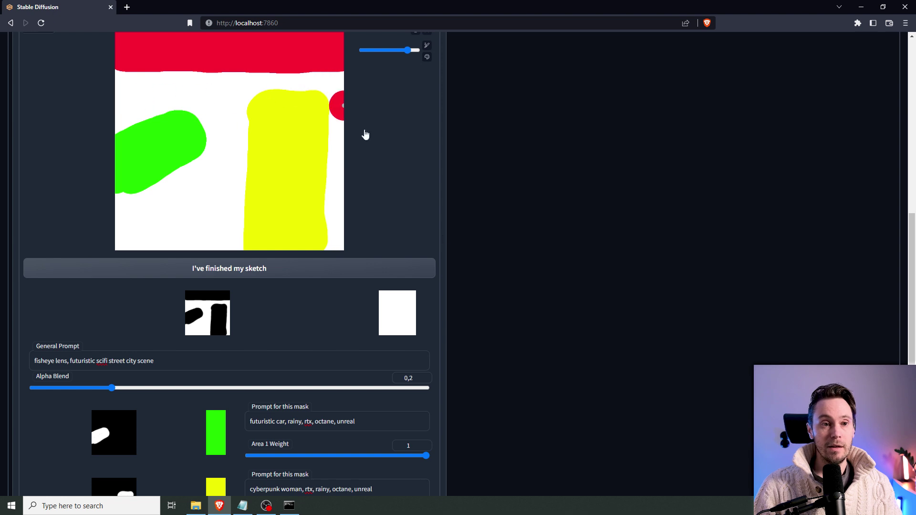
pyautogui.scroll(-5, 485, 291)
pyautogui.scroll(-1, 515, 320)
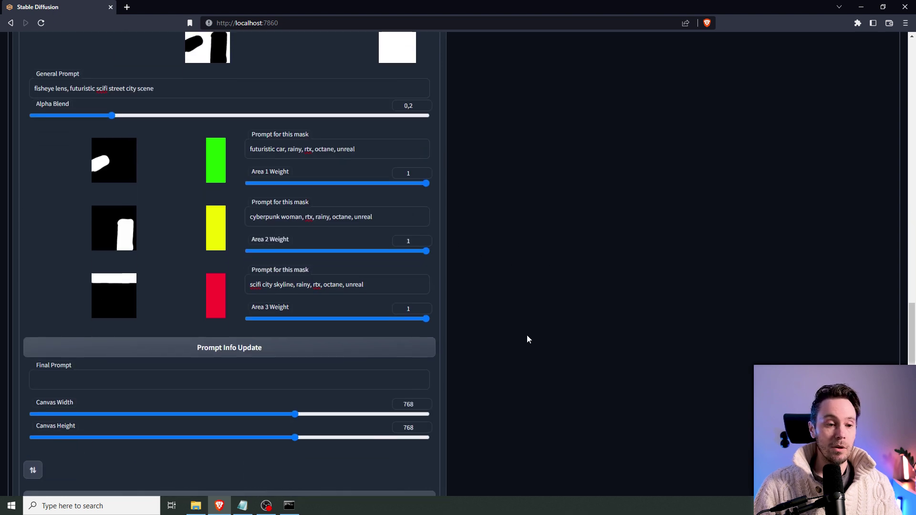
pyautogui.click(220, 344)
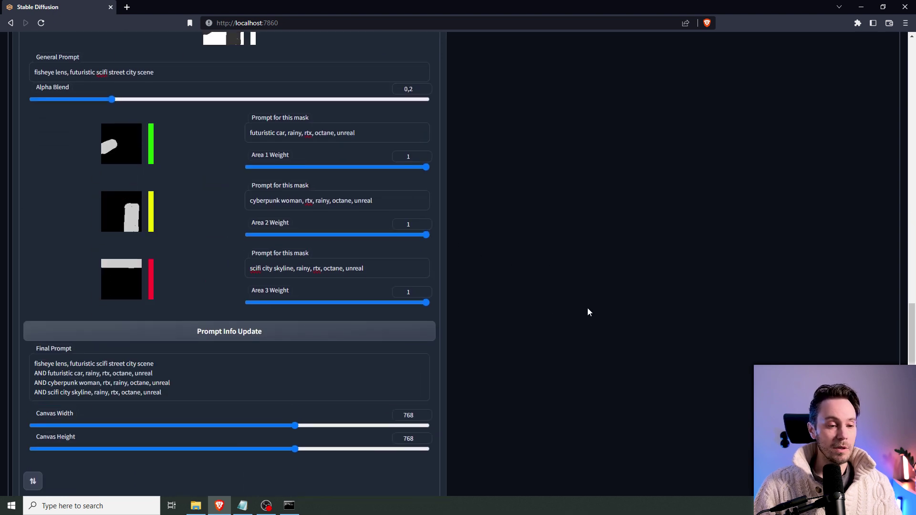
# - Set batch count to 4 and start generating
pyautogui.scroll(15, 602, 328)
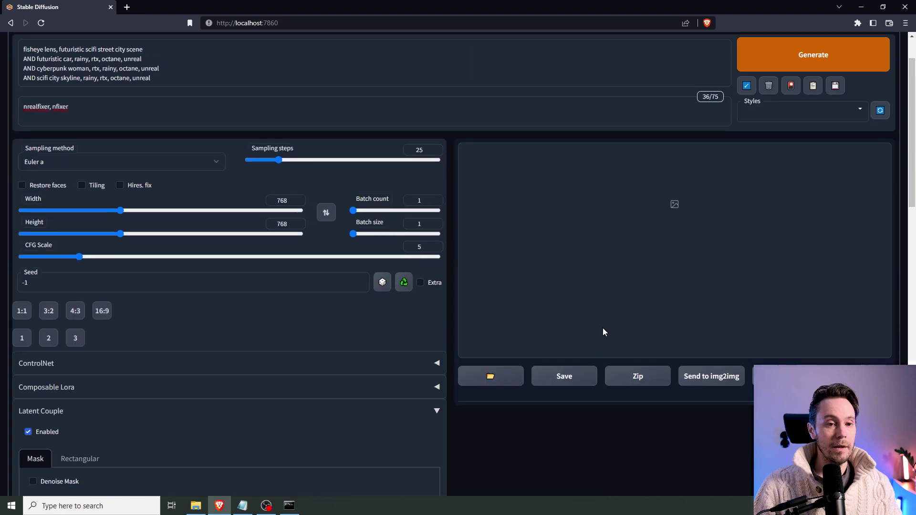
pyautogui.moveTo(353, 211); pyautogui.dragTo(356, 214)
pyautogui.scroll(2, 615, 253)
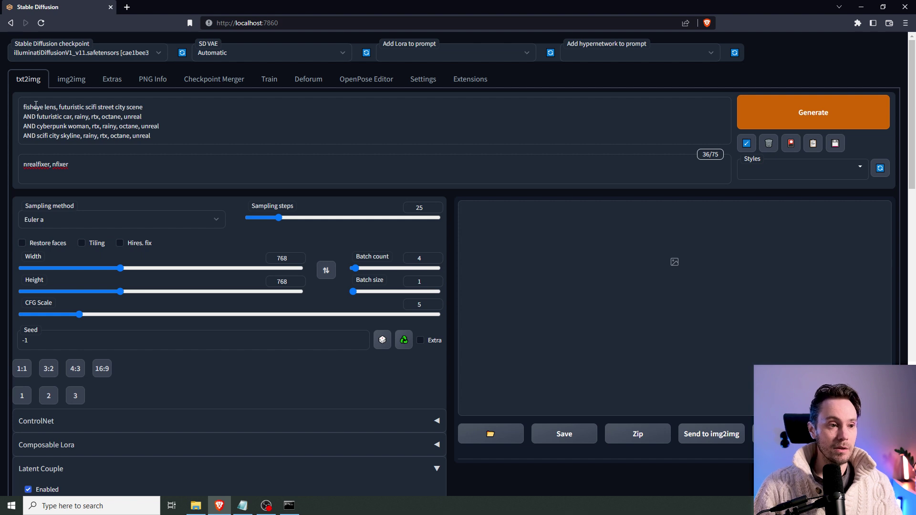
pyautogui.moveTo(23, 107); pyautogui.dragTo(133, 106)
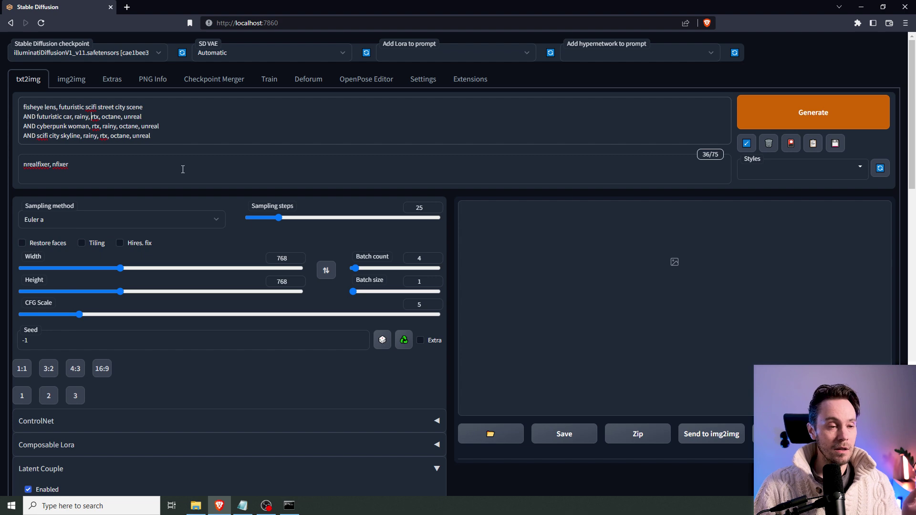
pyautogui.scroll(-10, 194, 250)
pyautogui.scroll(-2, 192, 244)
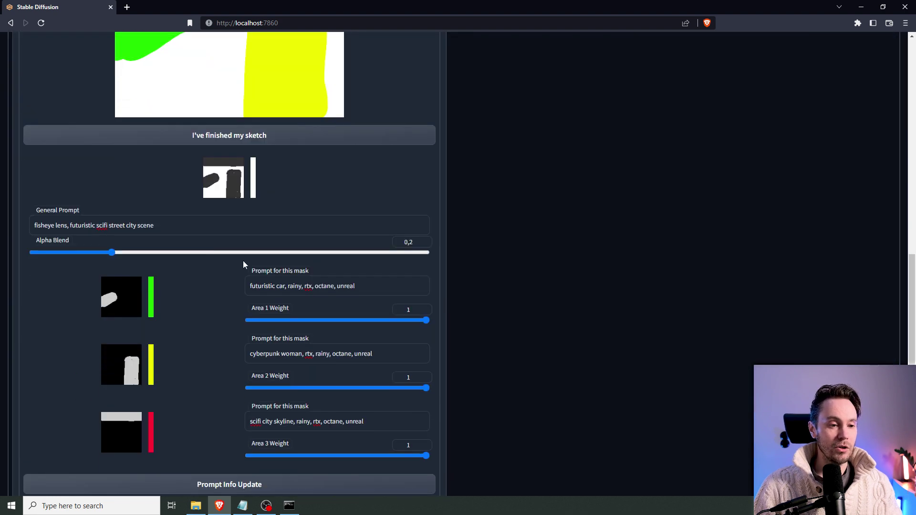
pyautogui.scroll(4, 239, 186)
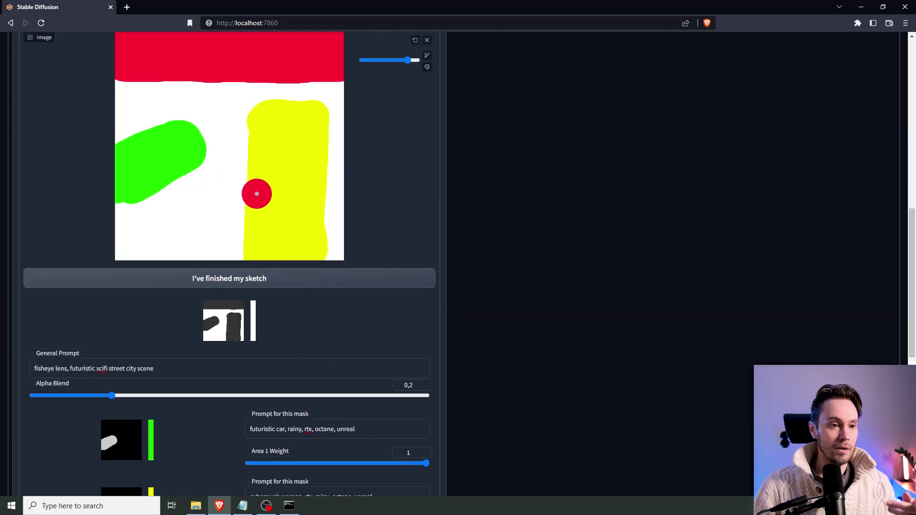
pyautogui.scroll(7, 608, 233)
pyautogui.scroll(5, 608, 233)
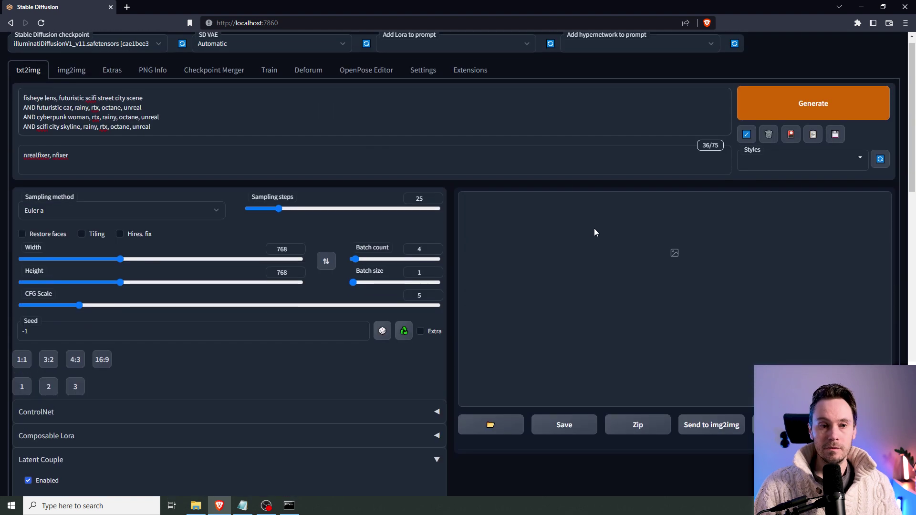
pyautogui.click(772, 114)
# - View the finished 2x2 fisheye cyberpunk woman city grid full-screen
pyautogui.scroll(-2, 714, 251)
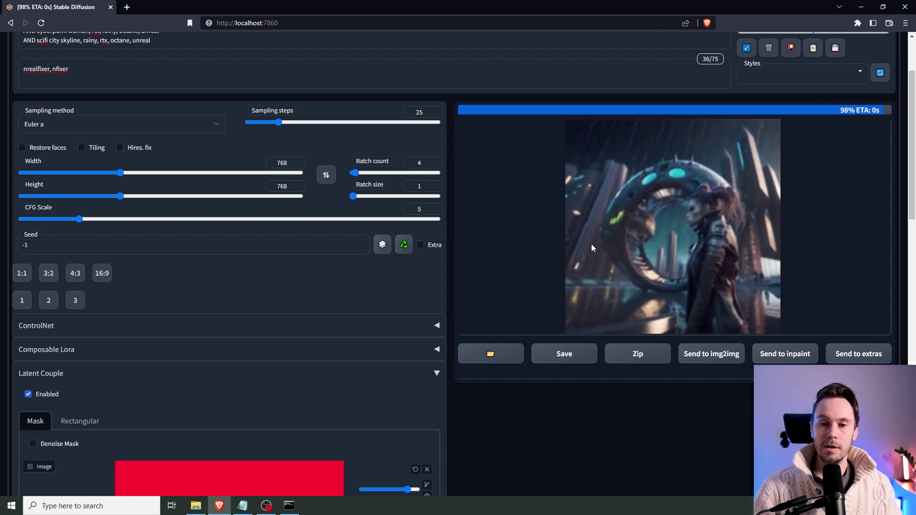
pyautogui.click(525, 241)
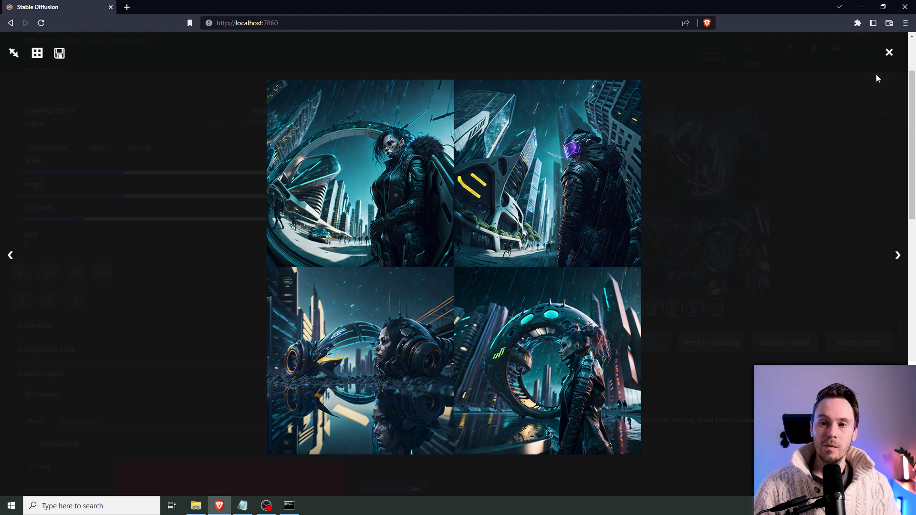
# - Sample green from the canvas with the eyedropper and enlarge the green mask area
pyautogui.click(890, 53)
pyautogui.scroll(-8, 527, 276)
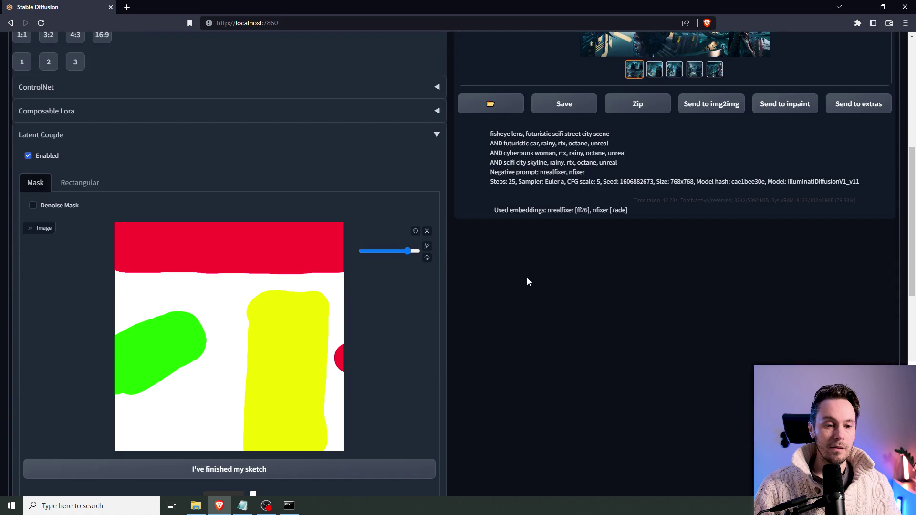
pyautogui.scroll(1, 490, 265)
pyautogui.scroll(1, 430, 170)
pyautogui.click(427, 163)
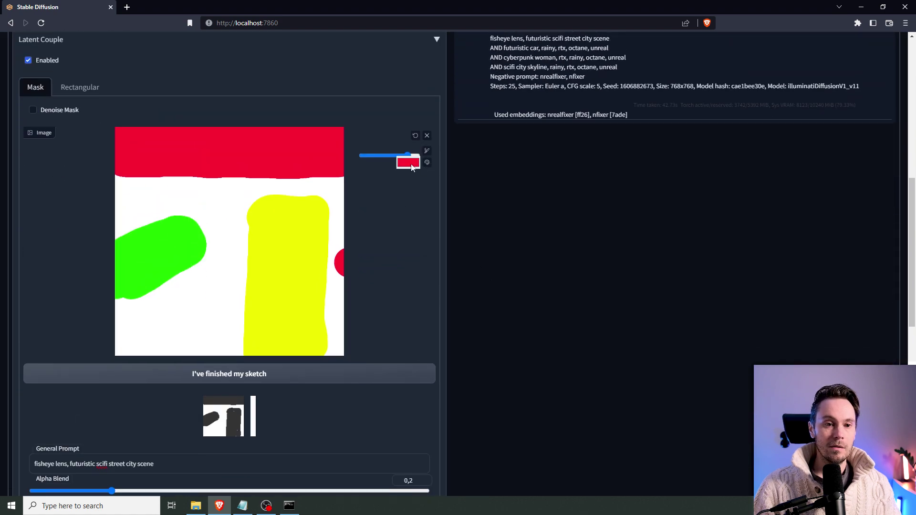
pyautogui.click(410, 163)
pyautogui.click(406, 246)
pyautogui.click(165, 257)
pyautogui.moveTo(183, 218)
pyautogui.mouseDown()
pyautogui.moveTo(199, 237)
pyautogui.moveTo(194, 272)
pyautogui.moveTo(128, 313)
pyautogui.moveTo(123, 301)
pyautogui.moveTo(191, 282)
pyautogui.moveTo(121, 326)
pyautogui.moveTo(201, 260)
pyautogui.moveTo(192, 279)
pyautogui.moveTo(127, 327)
pyautogui.mouseUp()
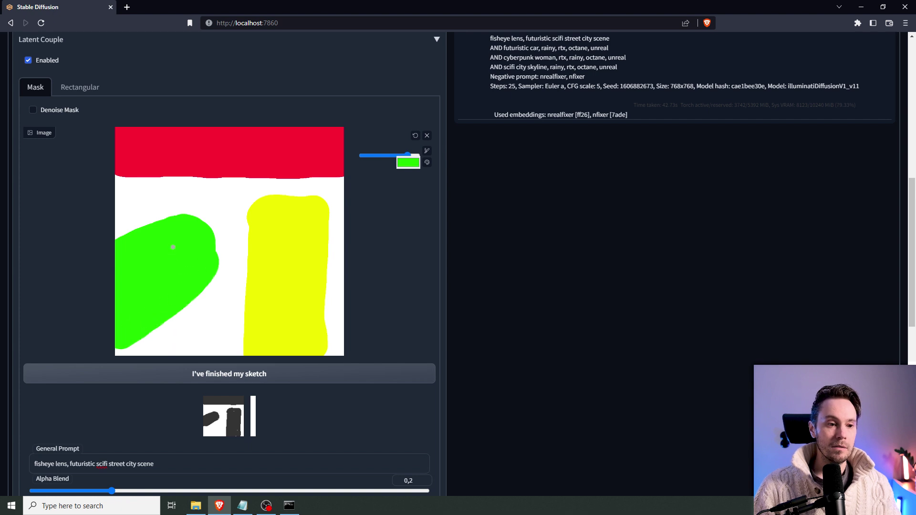
pyautogui.moveTo(346, 217); pyautogui.dragTo(517, 209)
# - Remove 'fisheye lens,' from the General Prompt, refresh the final prompt, and regenerate mask previews
pyautogui.scroll(3, 537, 211)
pyautogui.scroll(-9, 549, 229)
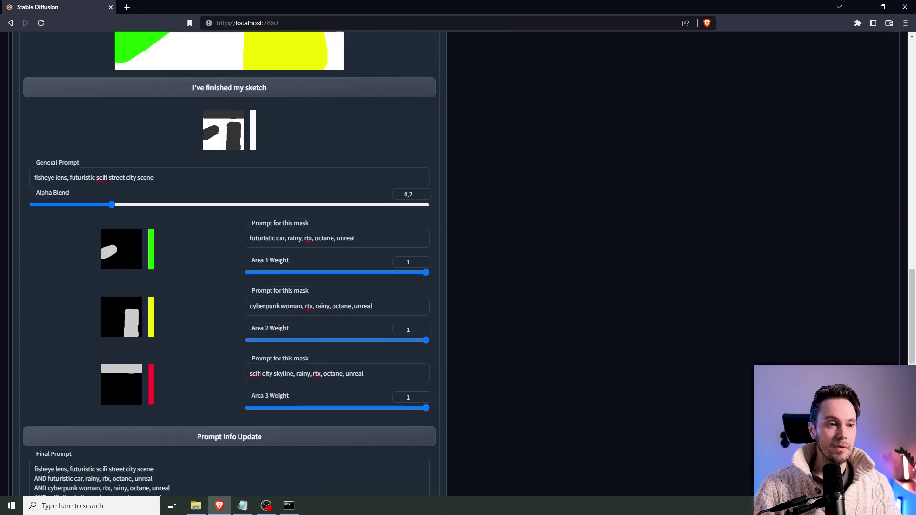
pyautogui.moveTo(69, 177); pyautogui.dragTo(33, 177)
pyautogui.press('BackSpace')
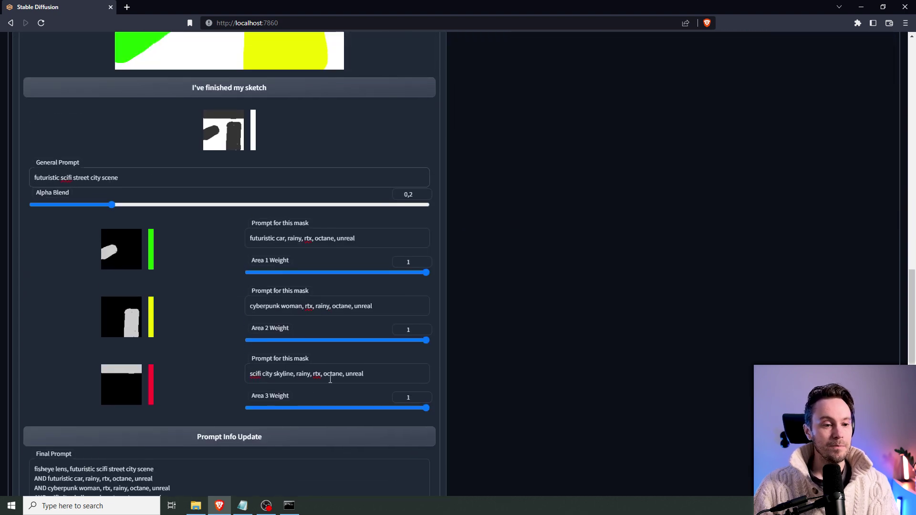
pyautogui.click(256, 441)
pyautogui.scroll(3, 645, 313)
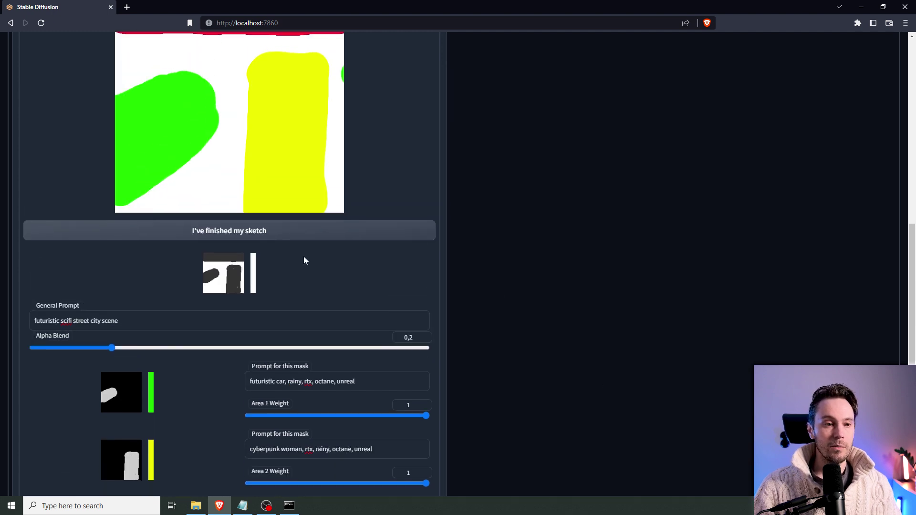
pyautogui.click(248, 232)
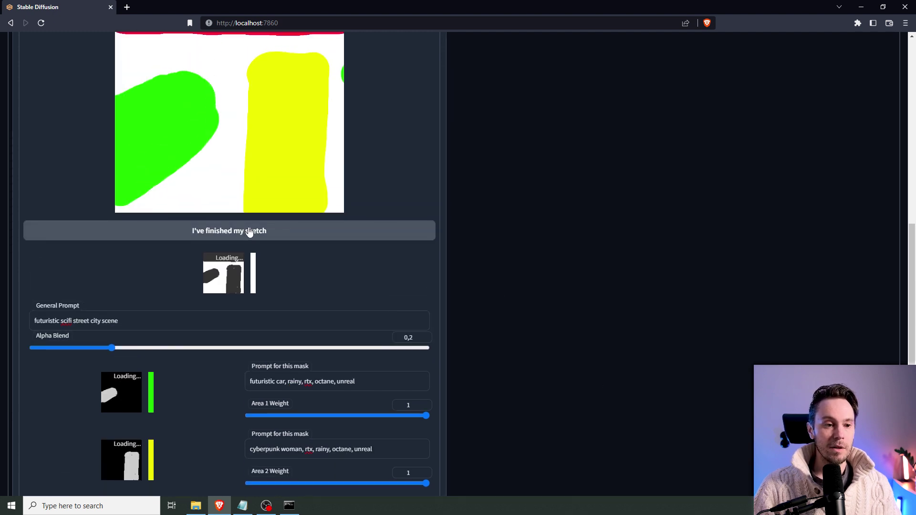
pyautogui.scroll(-5, 383, 343)
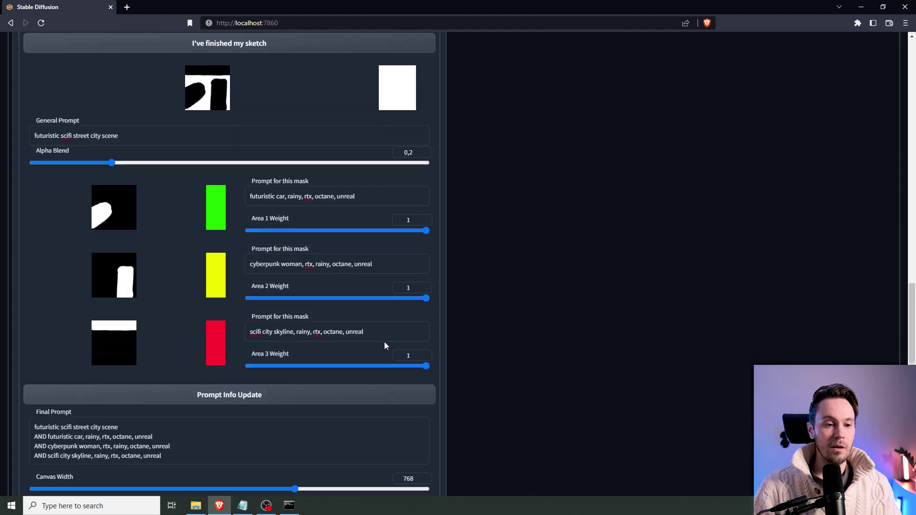
pyautogui.scroll(4, 642, 340)
pyautogui.scroll(12, 643, 340)
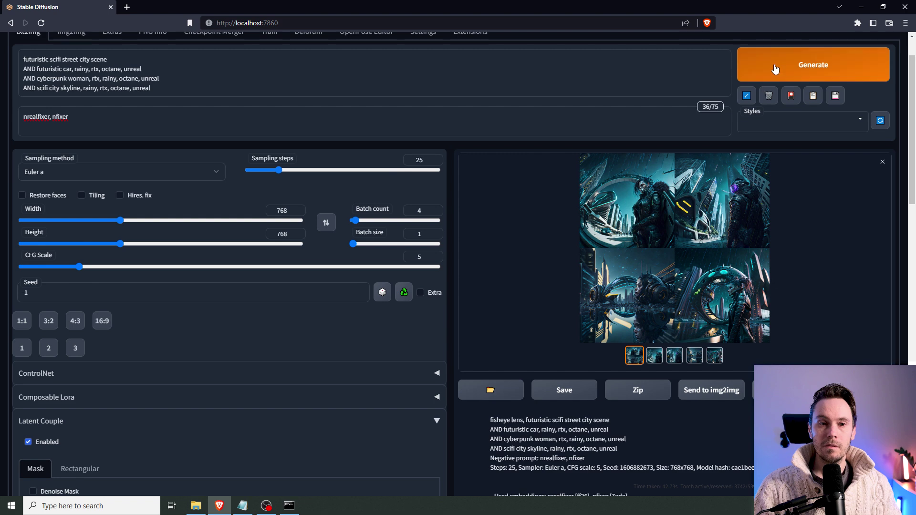
# - Generate a new batch of four non-fisheye cyberpunk woman and car street scenes
pyautogui.click(775, 69)
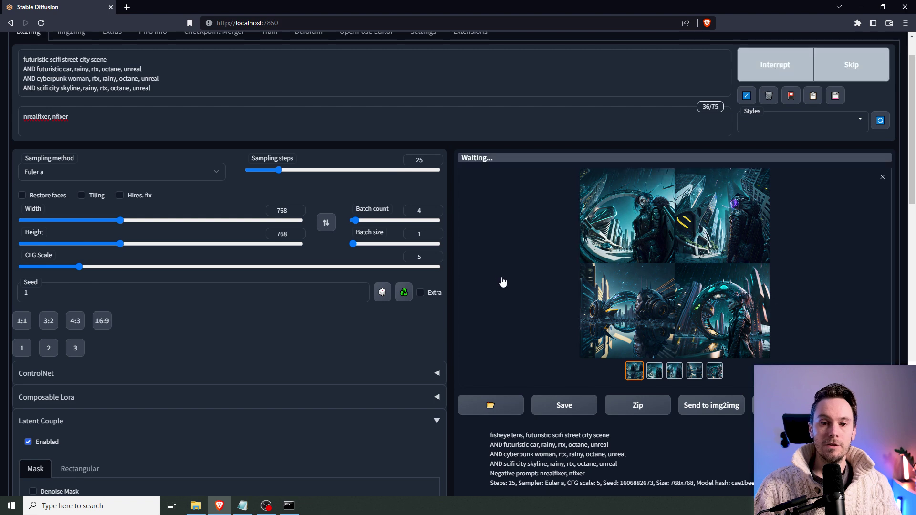
pyautogui.scroll(-2, 500, 282)
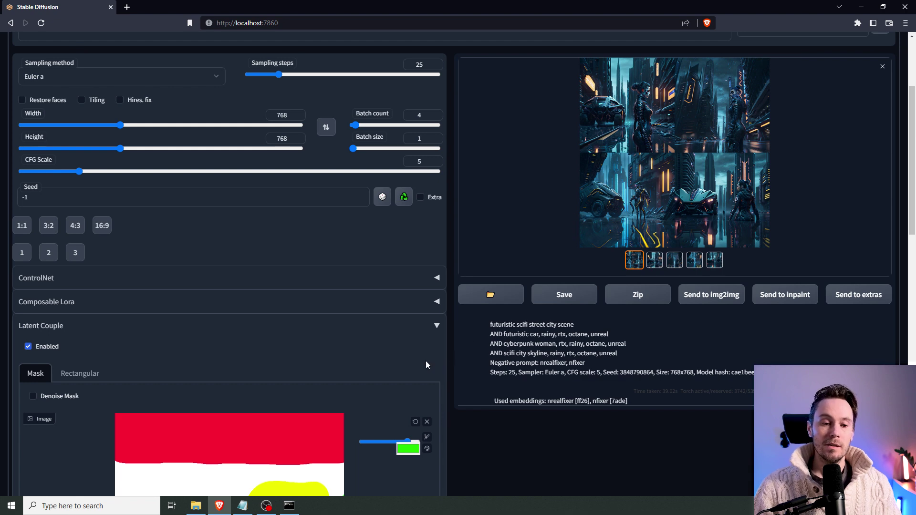
pyautogui.scroll(-3, 436, 357)
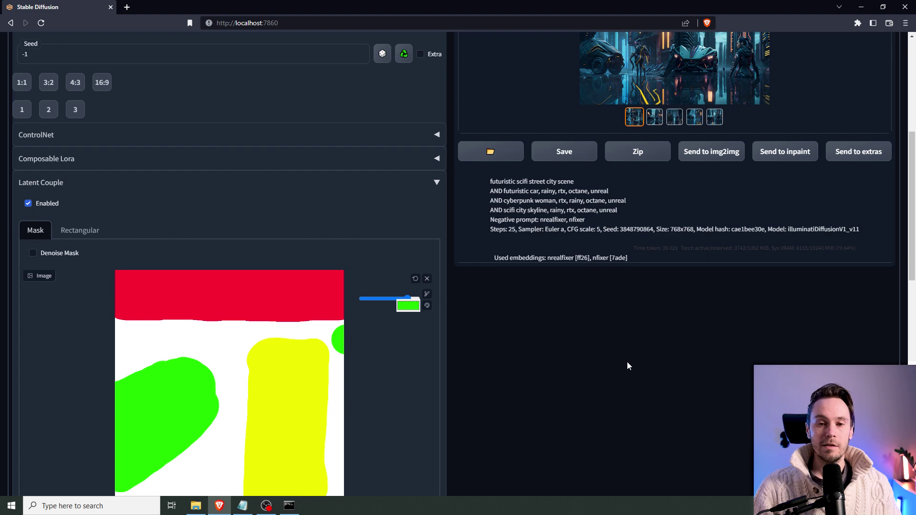
pyautogui.scroll(3, 634, 360)
# - View the new rainy neon-city grid full-screen
pyautogui.click(686, 146)
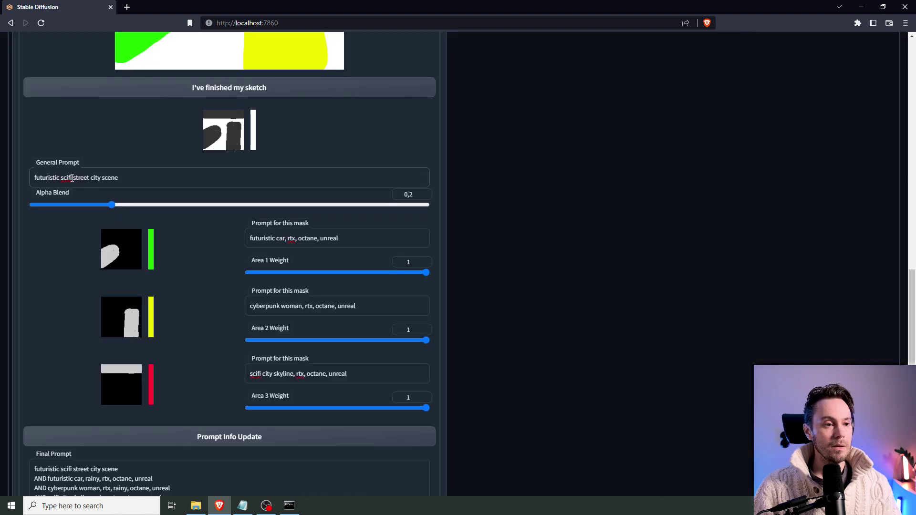
# - Replace the General Prompt with 'beautiful roman garden' and Areas 1–3 with 'bed of roses', 'roman woman in long white dress', 'balcony'
pyautogui.moveTo(72, 177); pyautogui.dragTo(26, 175)
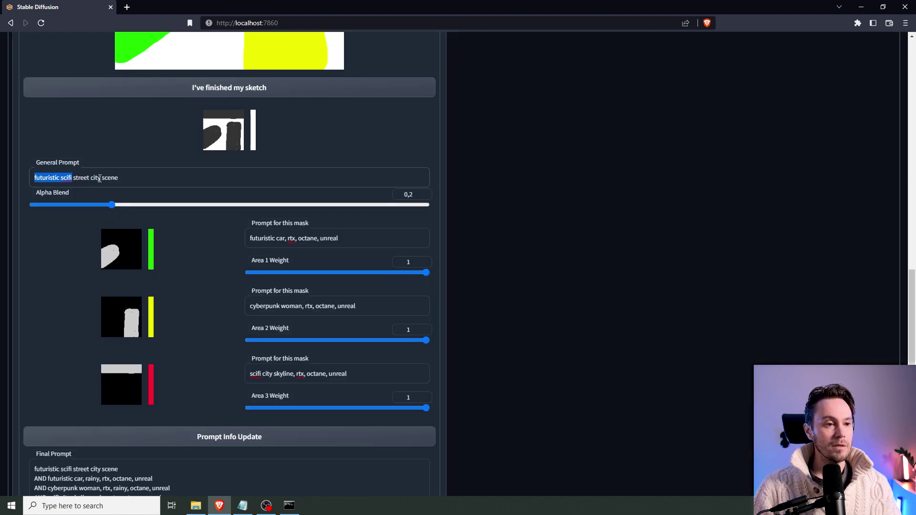
pyautogui.hotkey('ctrl', 'a')
pyautogui.write('beautiful roman garden')
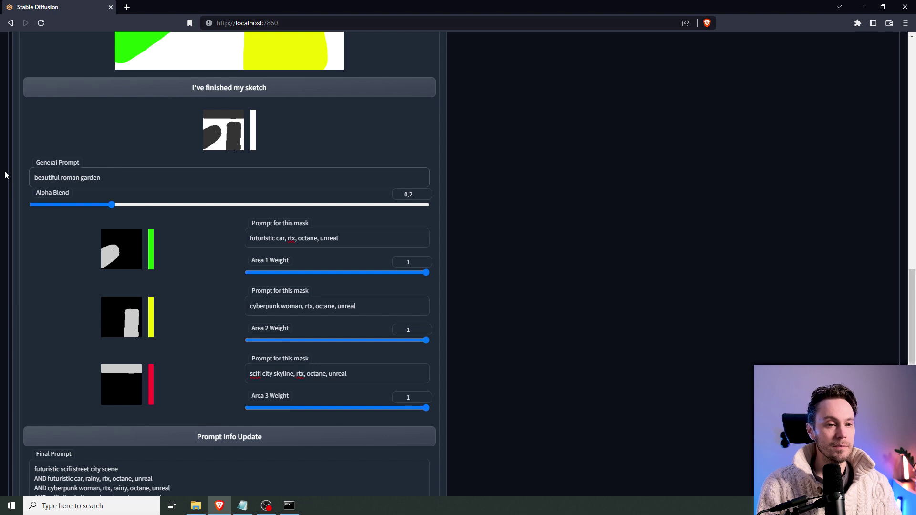
pyautogui.moveTo(286, 238); pyautogui.dragTo(219, 233)
pyautogui.write('bed of')
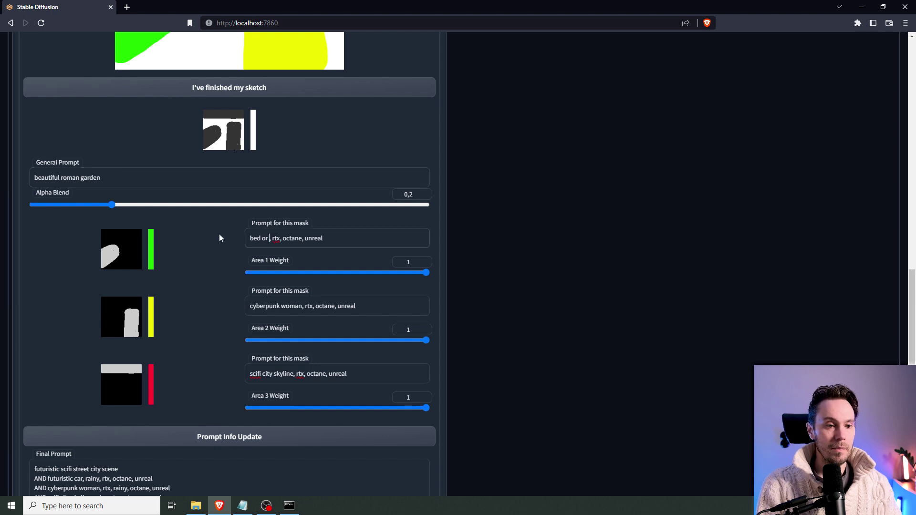
pyautogui.write(' roses')
pyautogui.doubleClick(264, 306)
pyautogui.write('roman woman in lo')
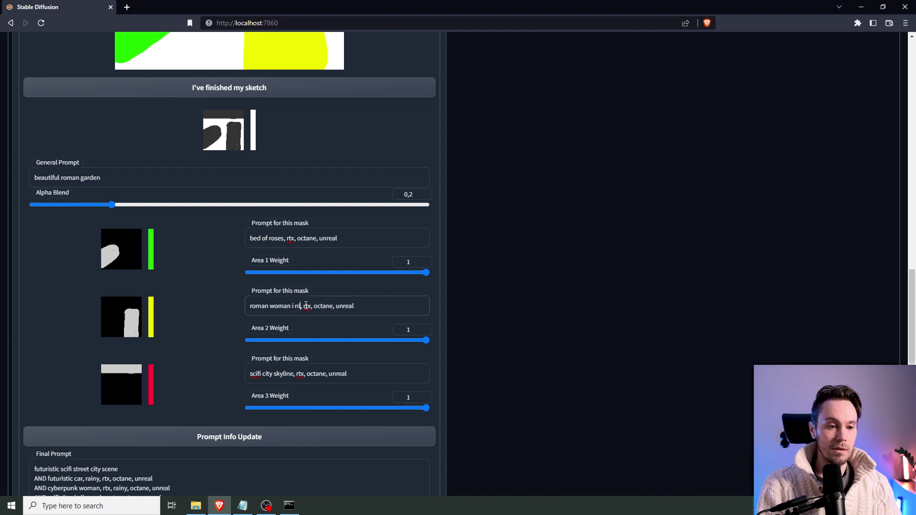
pyautogui.write('ng white dress')
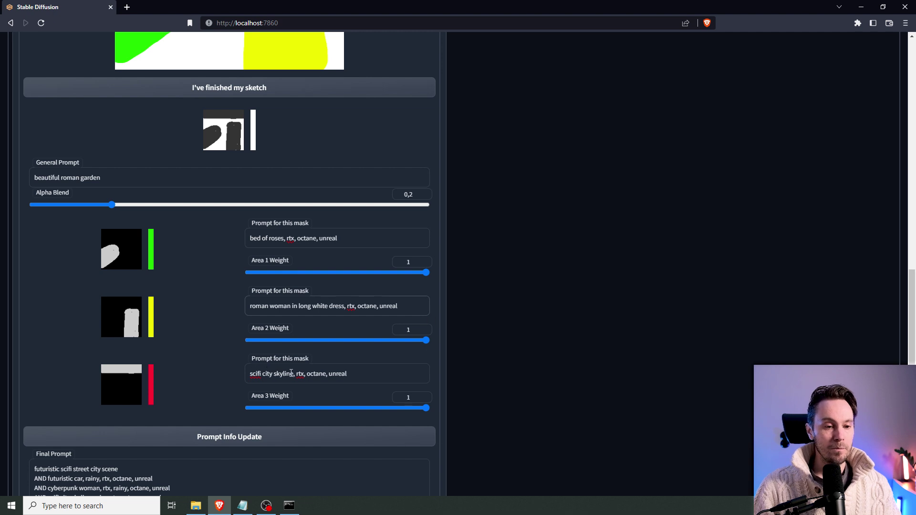
pyautogui.moveTo(294, 374); pyautogui.dragTo(226, 369)
pyautogui.write('balcony')
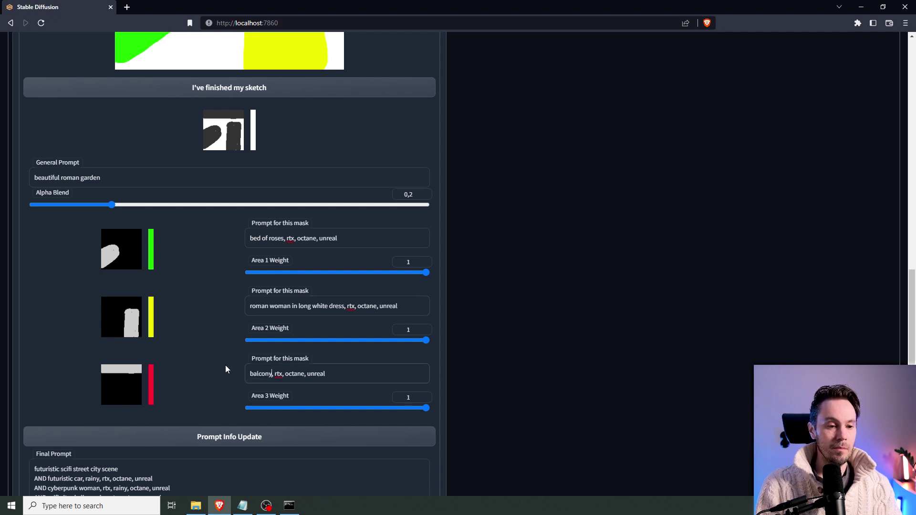
# - Refresh the final prompt, generate the Roman garden batch, and open the finished grid full-screen
pyautogui.click(264, 439)
pyautogui.scroll(8, 613, 317)
pyautogui.scroll(5, 613, 319)
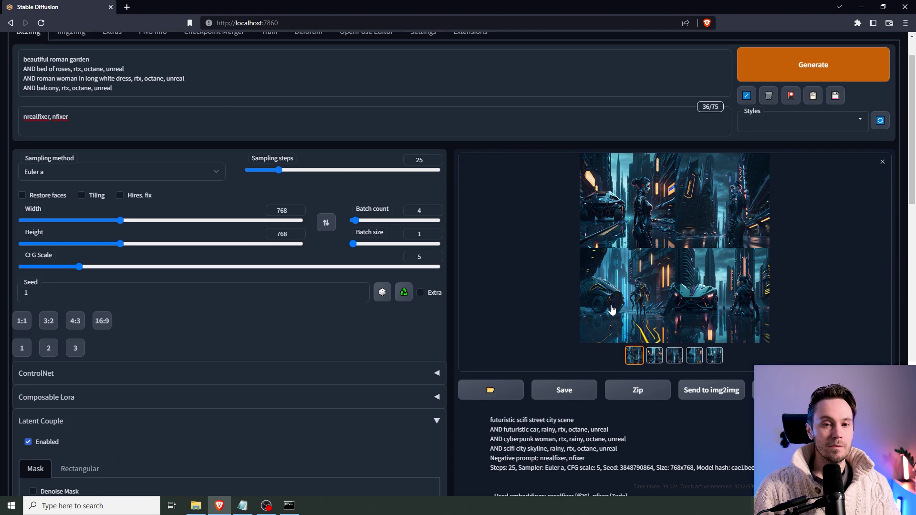
pyautogui.click(812, 63)
pyautogui.scroll(-1, 502, 199)
pyautogui.scroll(-1, 502, 199)
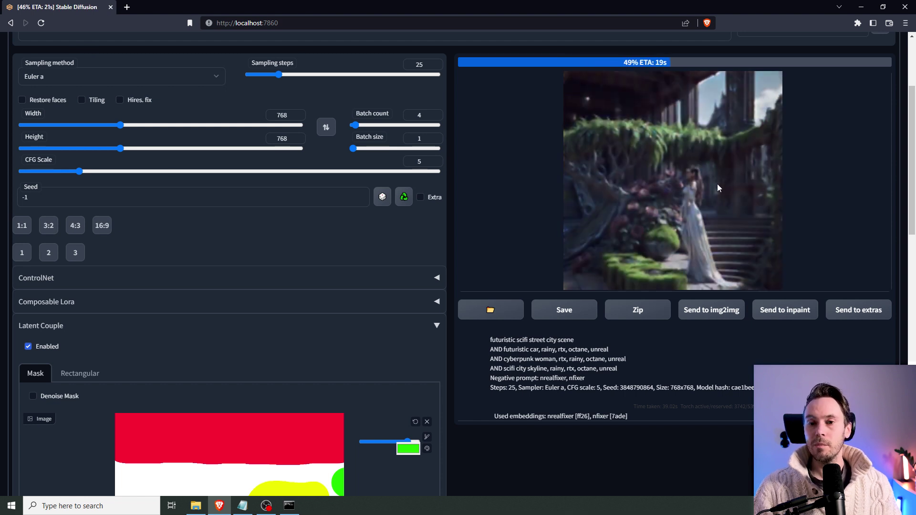
pyautogui.click(677, 211)
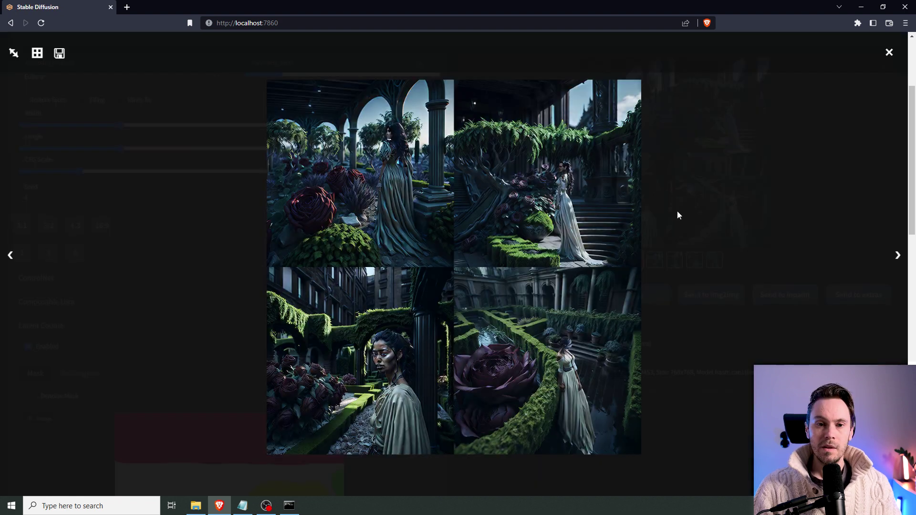
# - Close the full-screen viewer of the Roman garden grid
pyautogui.scroll(-1, 674, 213)
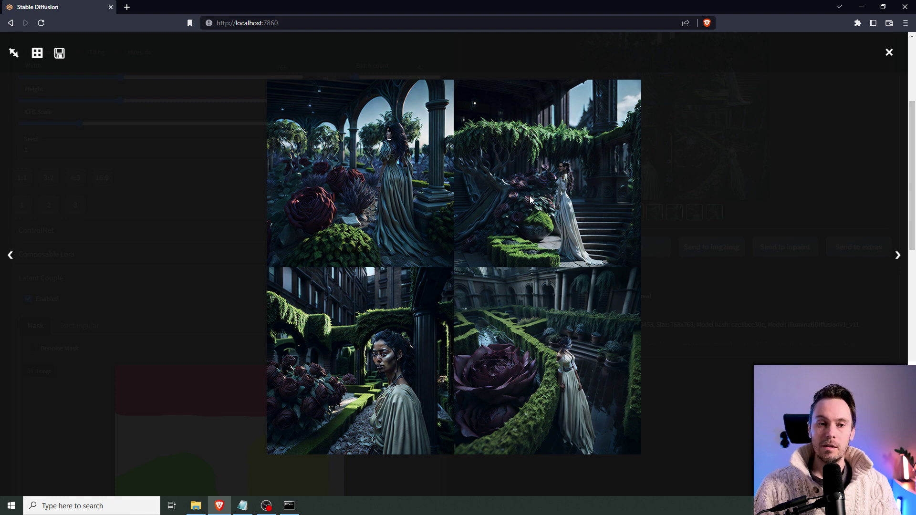
pyautogui.click(889, 53)
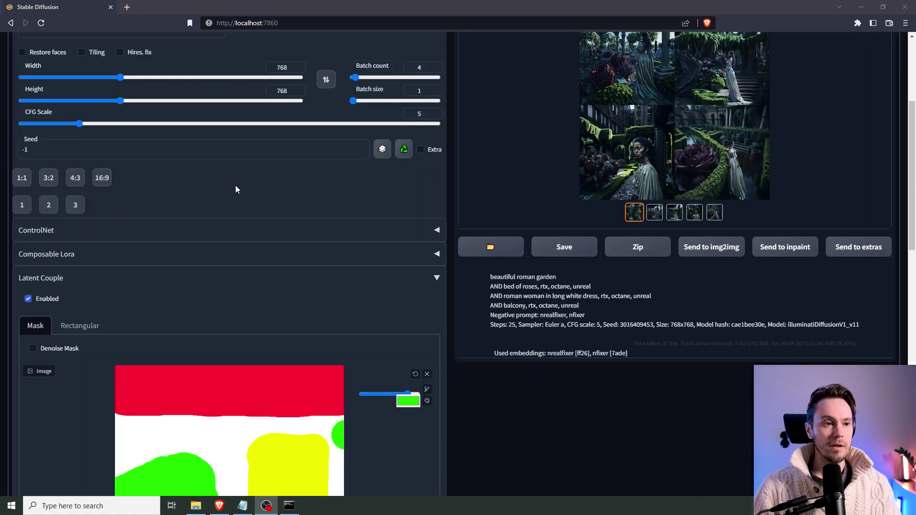
# - Create a blank 768×768 sketch canvas
pyautogui.scroll(3, 228, 185)
pyautogui.scroll(-12, 228, 185)
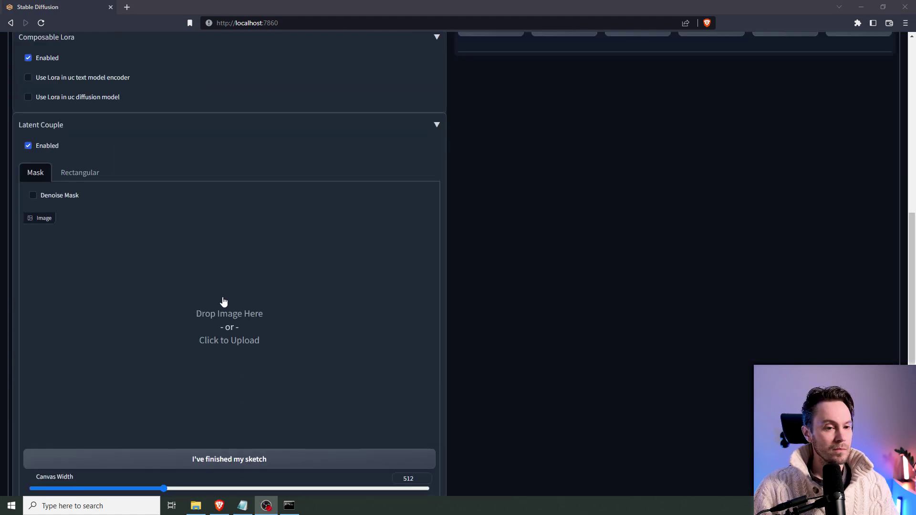
pyautogui.click(557, 262)
pyautogui.scroll(-4, 577, 263)
pyautogui.doubleClick(408, 306)
pyautogui.write('768')
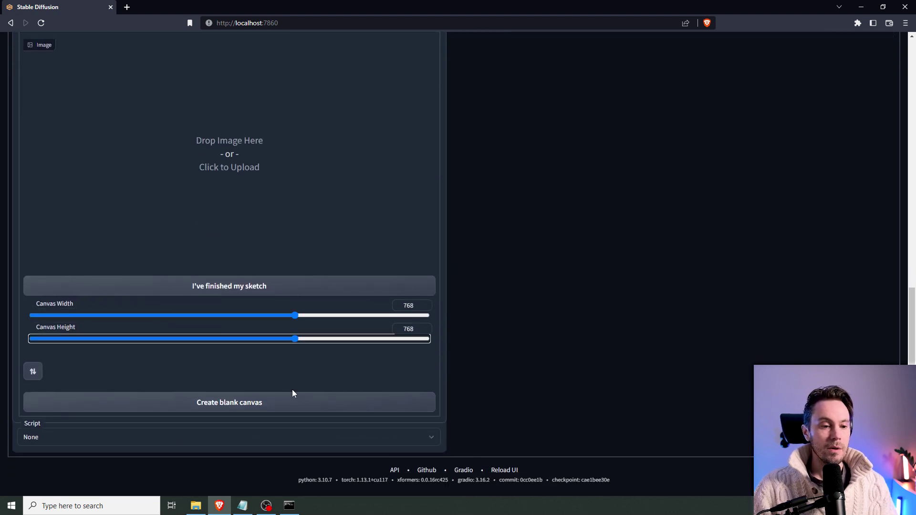
pyautogui.click(334, 402)
# - Enlarge the brush and paint a bright yellow rectangle on the canvas's right side
pyautogui.scroll(2, 513, 288)
pyautogui.click(427, 170)
pyautogui.click(408, 170)
pyautogui.moveTo(497, 254); pyautogui.dragTo(491, 255)
pyautogui.moveTo(503, 181); pyautogui.dragTo(542, 161)
pyautogui.click(427, 158)
pyautogui.moveTo(417, 163); pyautogui.dragTo(399, 163)
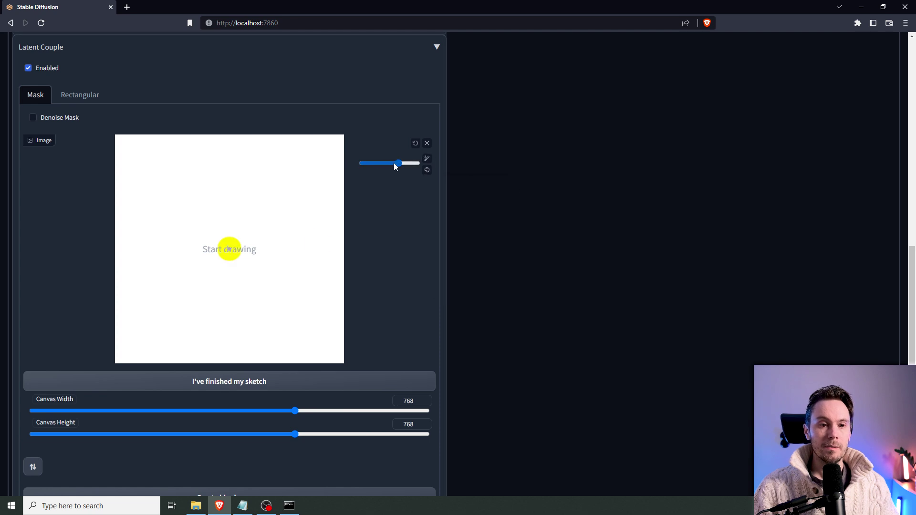
pyautogui.moveTo(282, 329)
pyautogui.mouseDown()
pyautogui.moveTo(297, 203)
pyautogui.moveTo(272, 205)
pyautogui.moveTo(275, 334)
pyautogui.mouseUp()
# - Paint a blue rectangle on the left side and finish the sketch into two masks
pyautogui.click(427, 170)
pyautogui.click(461, 254)
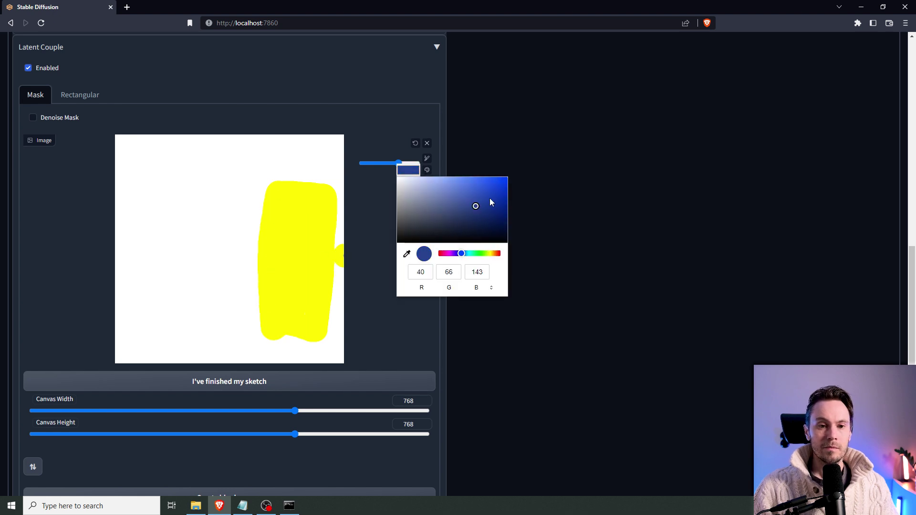
pyautogui.moveTo(144, 187)
pyautogui.mouseDown()
pyautogui.moveTo(190, 188)
pyautogui.moveTo(194, 299)
pyautogui.moveTo(164, 321)
pyautogui.moveTo(152, 199)
pyautogui.moveTo(179, 293)
pyautogui.moveTo(163, 300)
pyautogui.moveTo(164, 201)
pyautogui.moveTo(137, 287)
pyautogui.mouseUp()
pyautogui.click(229, 385)
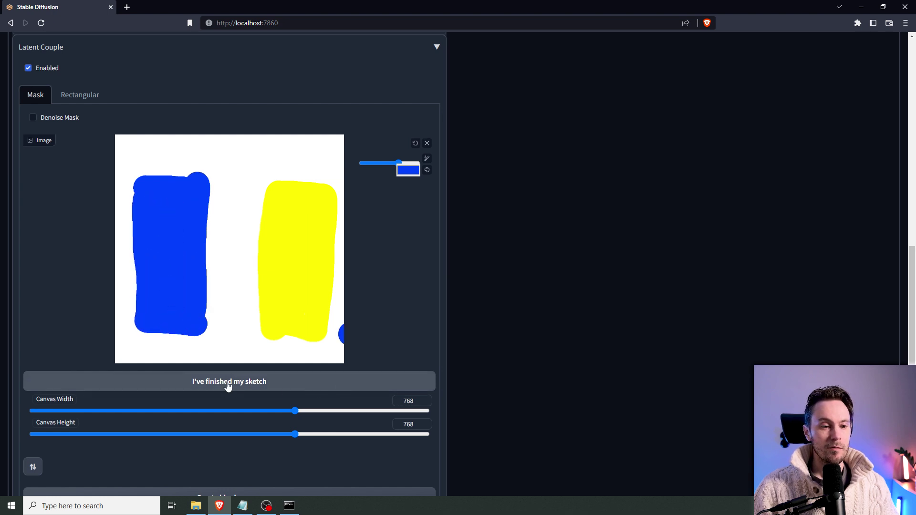
pyautogui.scroll(-4, 535, 290)
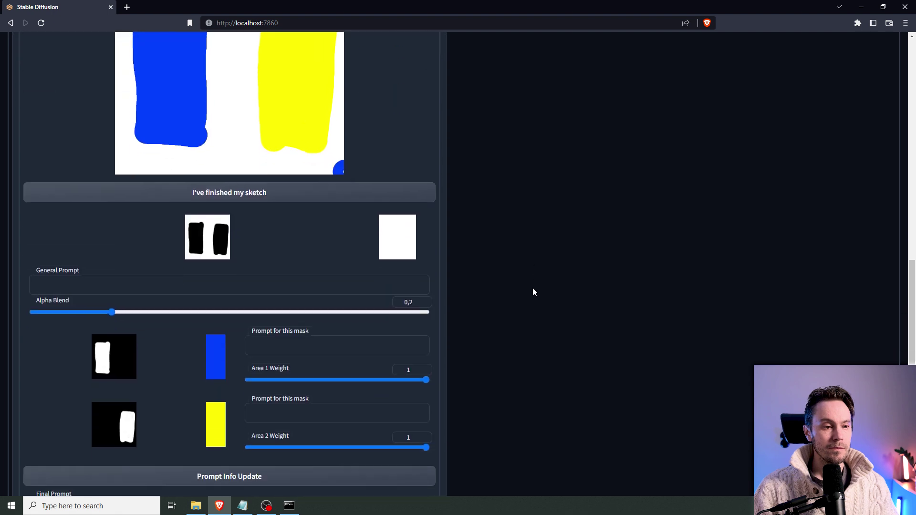
# - Paste 'futuristic scifi factory scene' as the General Prompt
pyautogui.click(65, 281)
pyautogui.write('futuristic scifi factory scene')
pyautogui.scroll(-2, 306, 272)
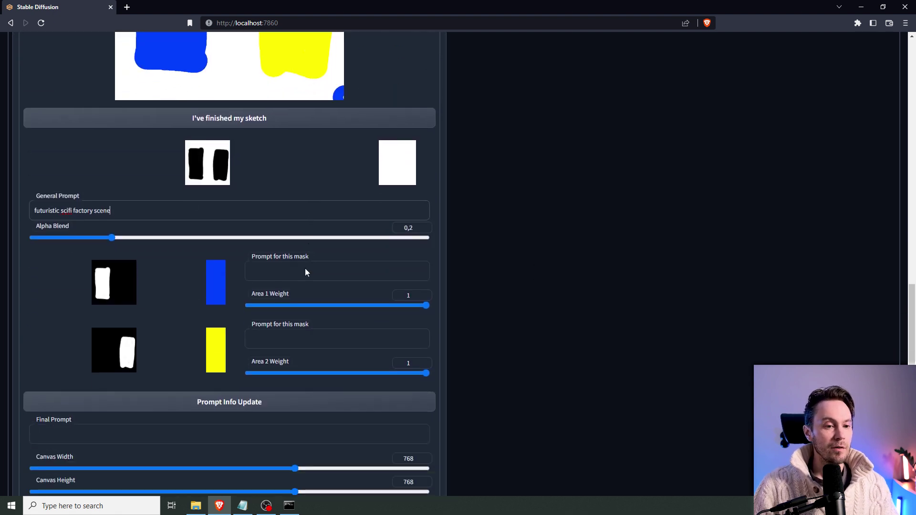
# - Set the mask prompts to 'cyberpunk man' and 'cyberpunk robot' and update the Final Prompt
pyautogui.click(256, 249)
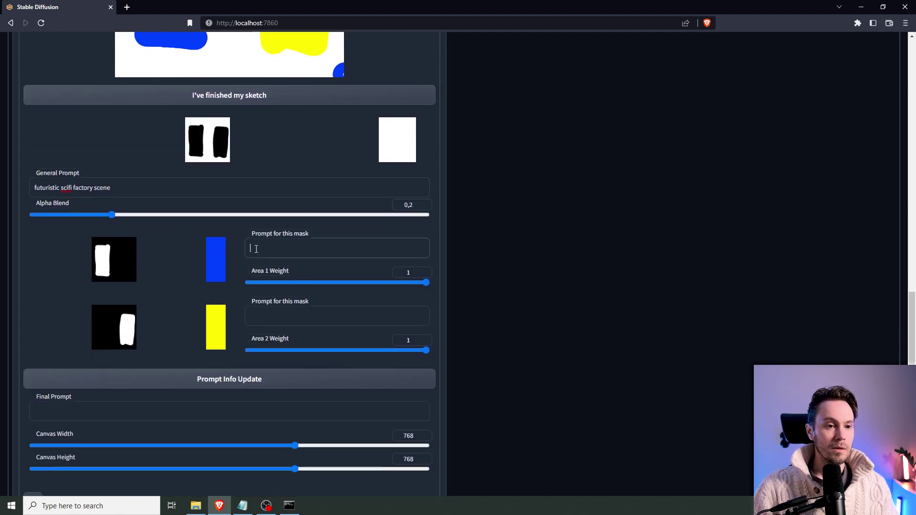
pyautogui.write('cyberpunk man, rtx, rainy, octane, unreal')
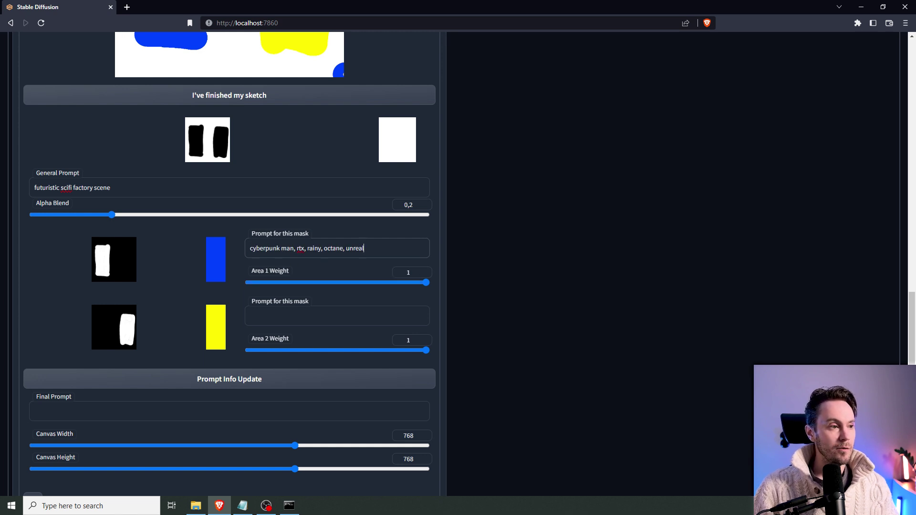
pyautogui.click(287, 316)
pyautogui.write('cyberpunk man, rtx, rainy, octane, unreal')
pyautogui.press('BackSpace')
pyautogui.press('BackSpace')
pyautogui.press('BackSpace')
pyautogui.write('robot')
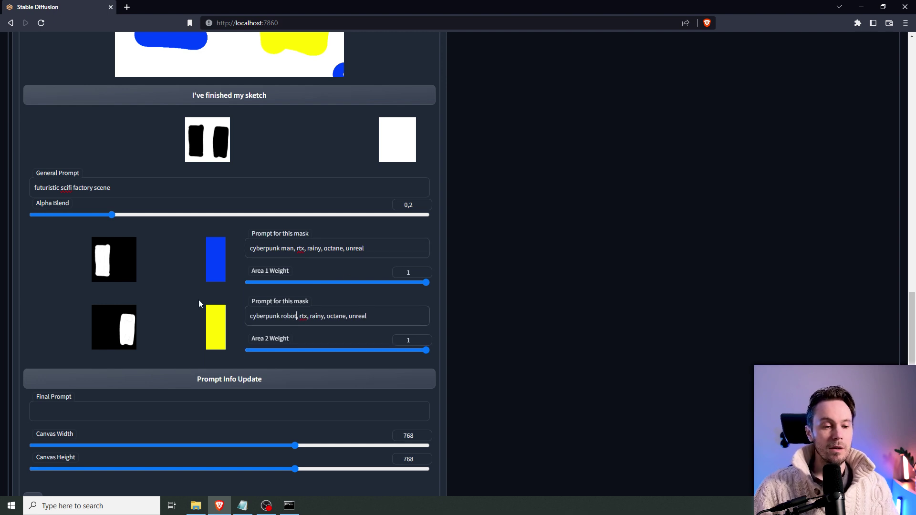
pyautogui.click(246, 382)
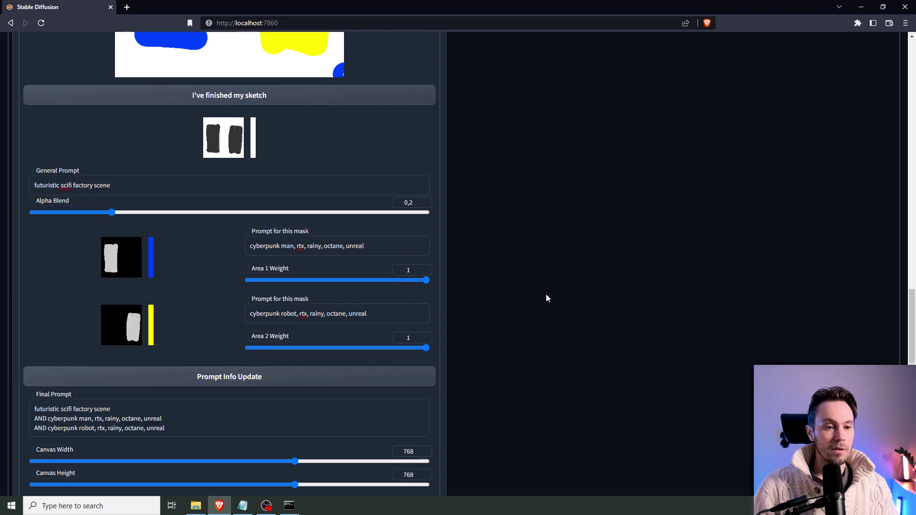
# - Set batch count to 4 and sampling steps to 25
pyautogui.scroll(10, 580, 329)
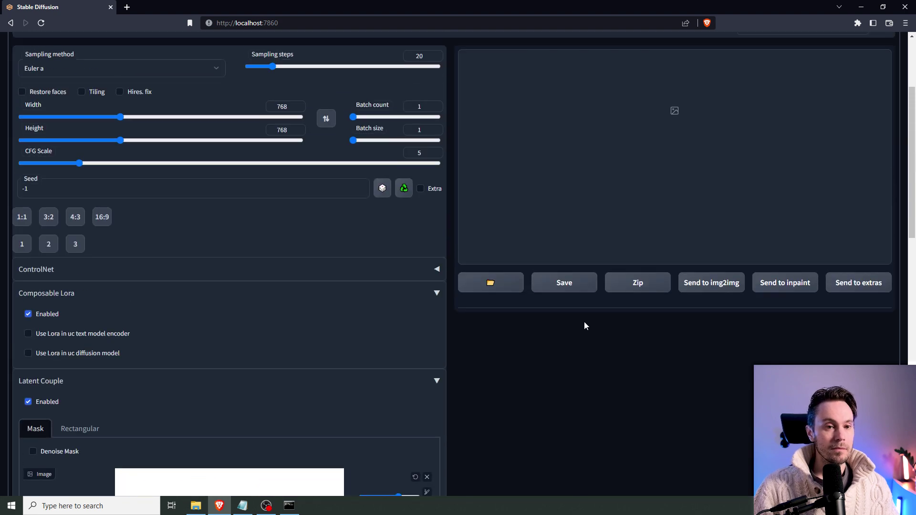
pyautogui.scroll(3, 588, 322)
pyautogui.moveTo(353, 260); pyautogui.dragTo(356, 260)
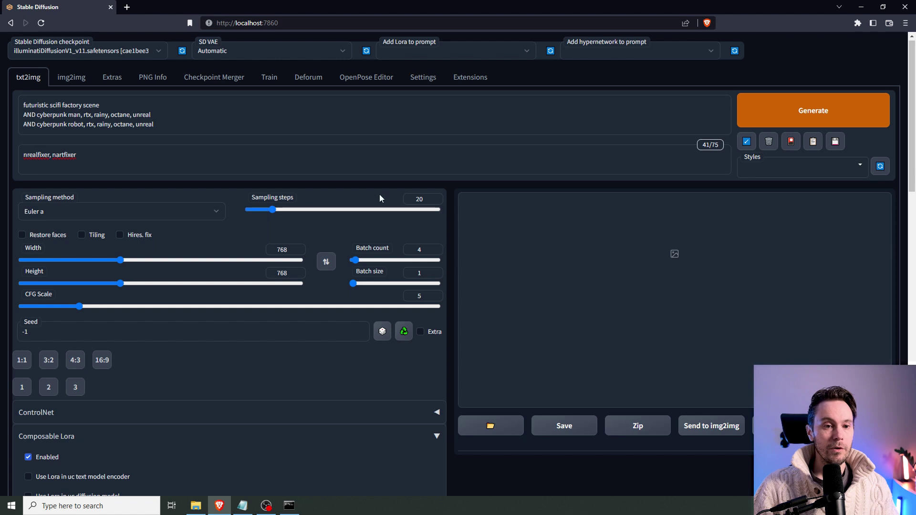
pyautogui.click(420, 199)
pyautogui.press('BackSpace')
pyautogui.write('5')
# - Generate the four-image cyberpunk factory batch and view it enlarged
pyautogui.click(773, 107)
pyautogui.scroll(-2, 745, 385)
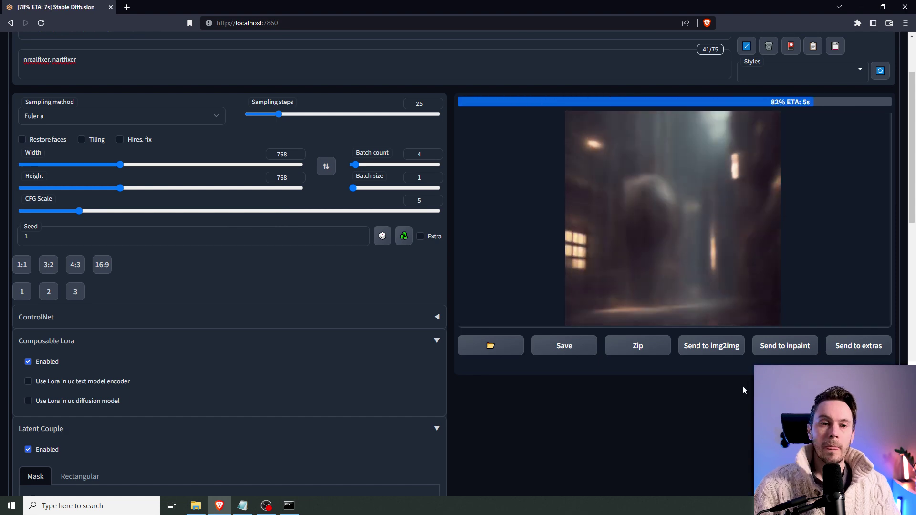
pyautogui.click(612, 221)
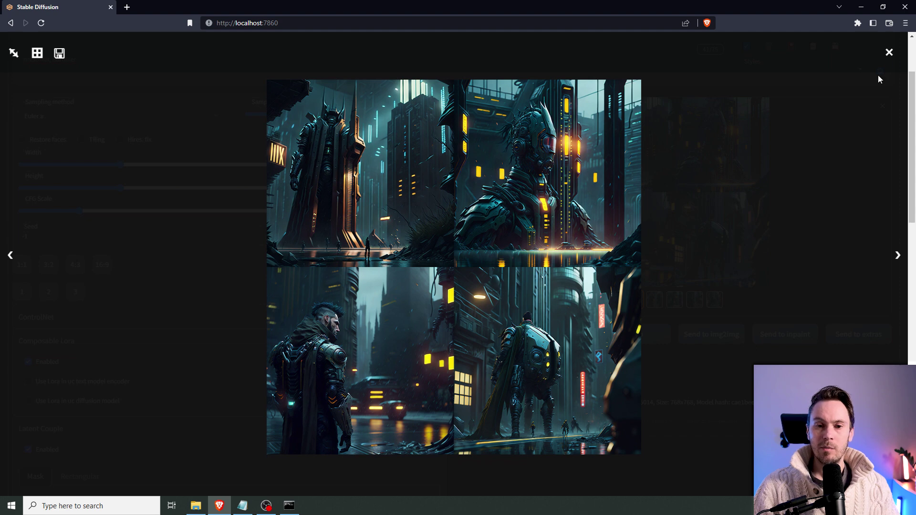
# - Close the enlarged view and append 'man and robot' after 'scene' on the first prompt line
pyautogui.click(889, 53)
pyautogui.scroll(2, 334, 222)
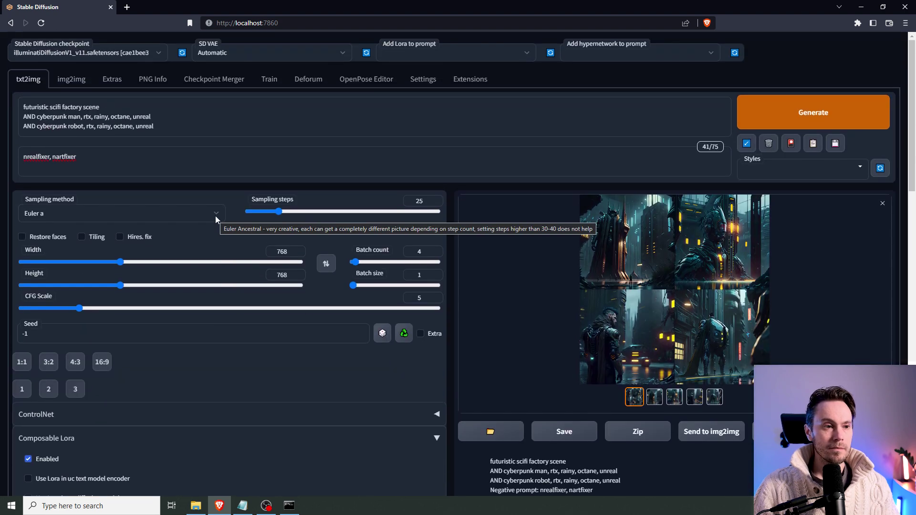
pyautogui.click(101, 106)
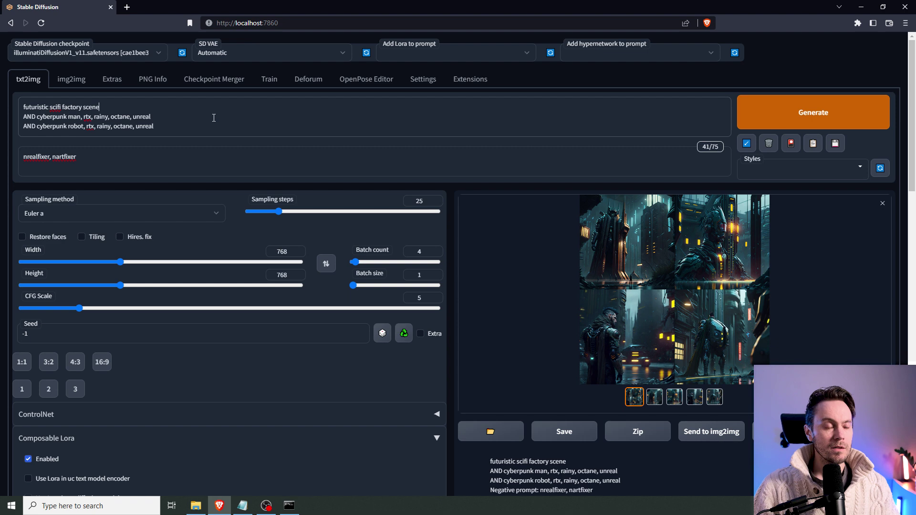
pyautogui.write(', man and robo')
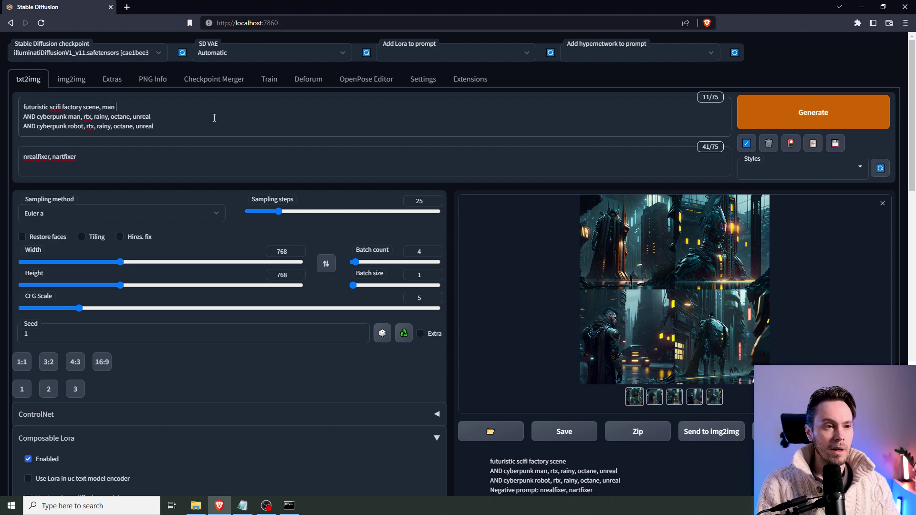
# - Weight 'cyberpunk man' and 'cyberpunk robot' to 1.2
pyautogui.moveTo(81, 117); pyautogui.dragTo(38, 117)
pyautogui.hotkey('ctrl', 'Up')
pyautogui.moveTo(84, 125)
pyautogui.mouseDown()
pyautogui.moveTo(38, 126)
pyautogui.moveTo(85, 126)
pyautogui.mouseUp()
pyautogui.hotkey('ctrl', 'Up')
pyautogui.hotkey('ctrl', 'Up')
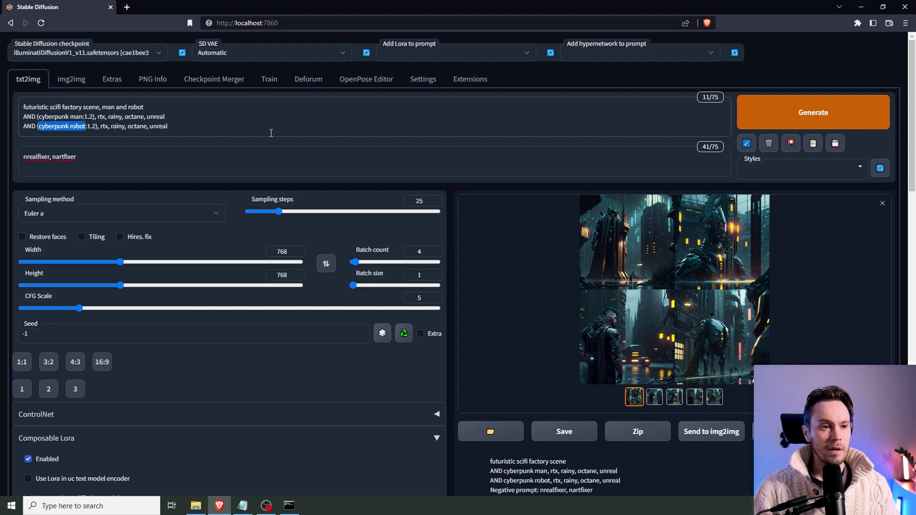
pyautogui.click(480, 121)
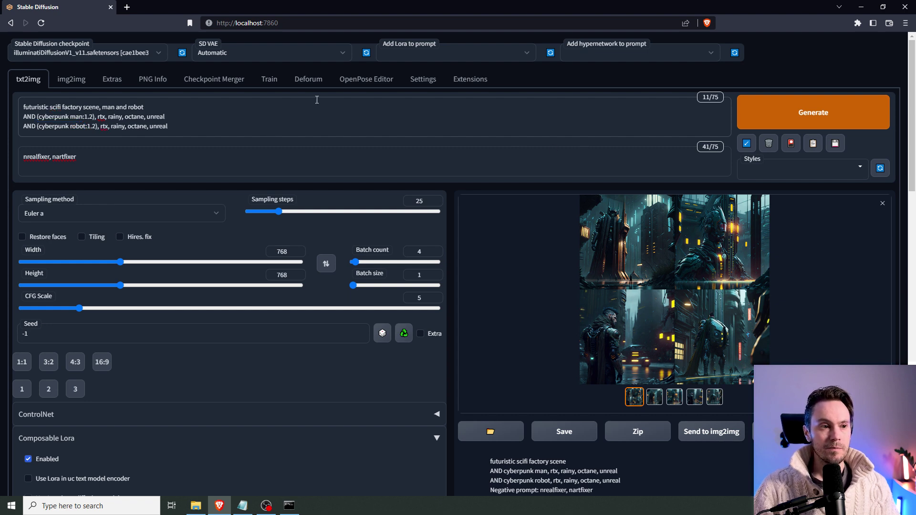
# - Move 'man and robot' to the start of the prompt and start a new generation
pyautogui.moveTo(157, 108); pyautogui.dragTo(105, 105)
pyautogui.hotkey('ctrl', 'x')
pyautogui.click(27, 106)
pyautogui.hotkey('ctrl', 'v')
pyautogui.write(',')
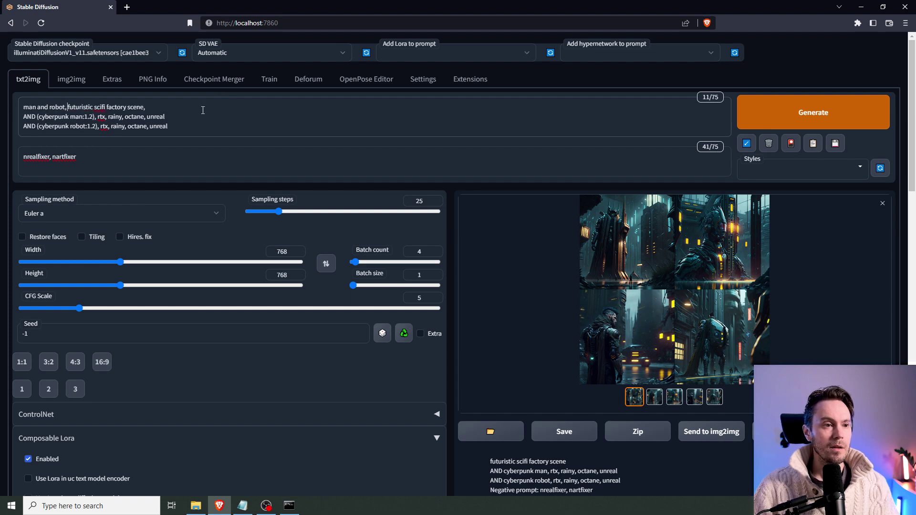
pyautogui.hotkey('ctrl', 'Return')
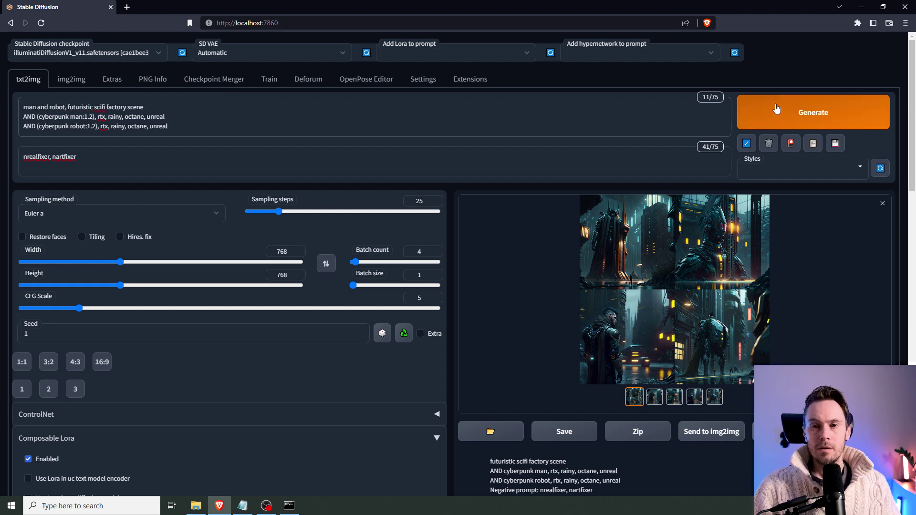
# - Enlarge the finished 2x2 grid of the cyberpunk man beside the armored robot
pyautogui.scroll(-1, 410, 225)
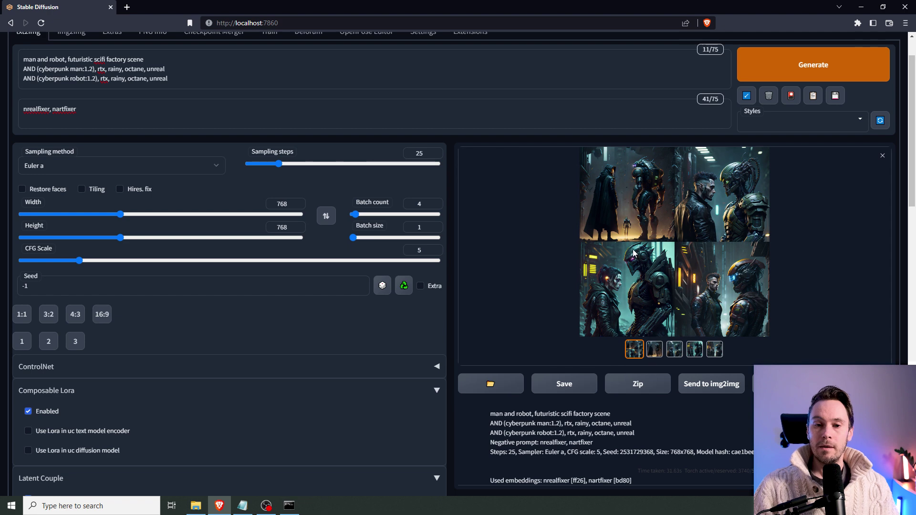
pyautogui.click(632, 248)
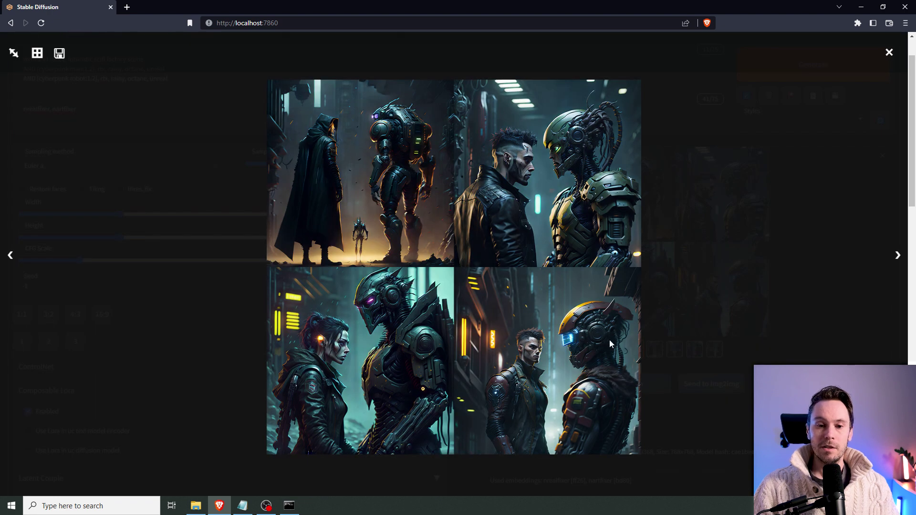